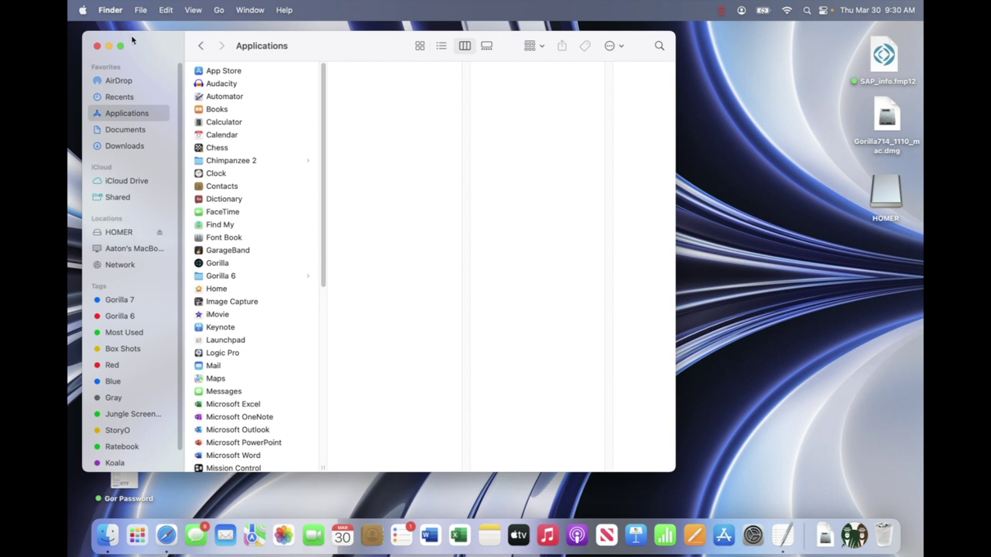
# Show the contents of the Gorilla 7 folder inside Documents
pyautogui.click(125, 130)
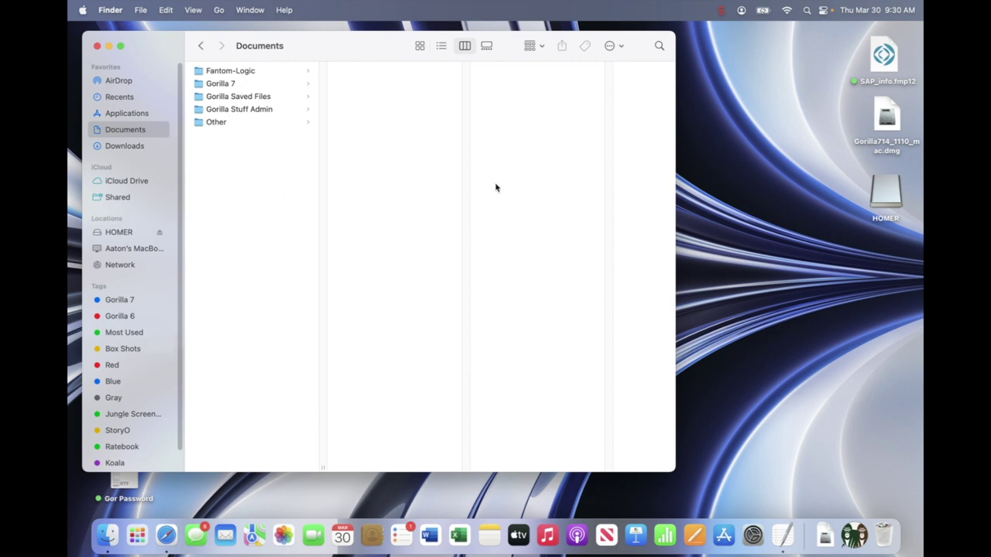
pyautogui.click(226, 85)
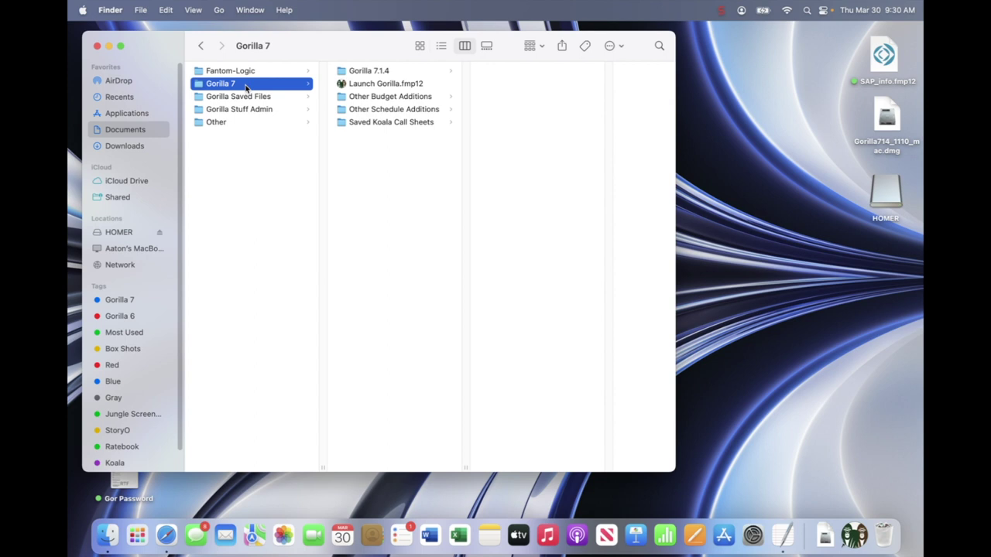
# Open Users & Groups in System Settings and move the window beside the Gorilla 7 folder listing
pyautogui.click(82, 11)
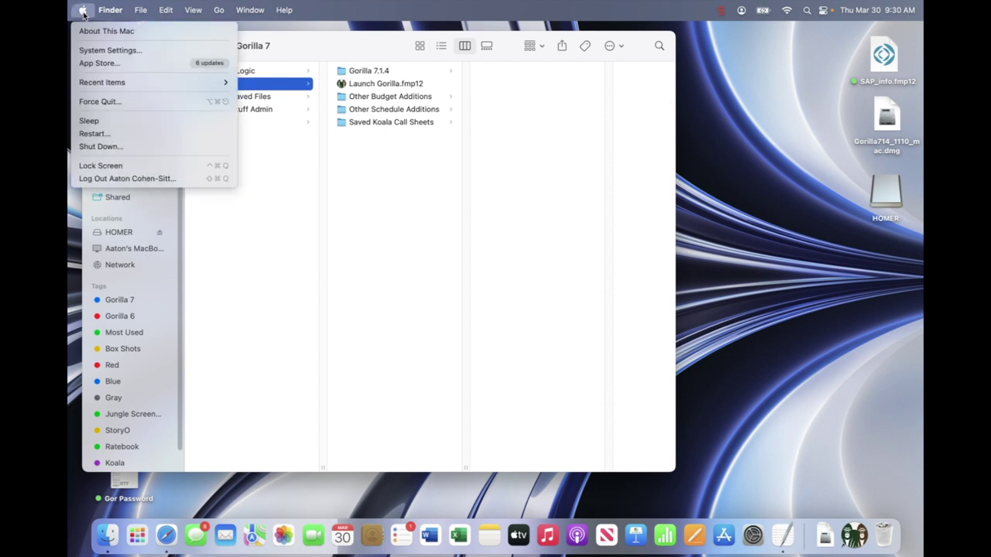
pyautogui.click(85, 51)
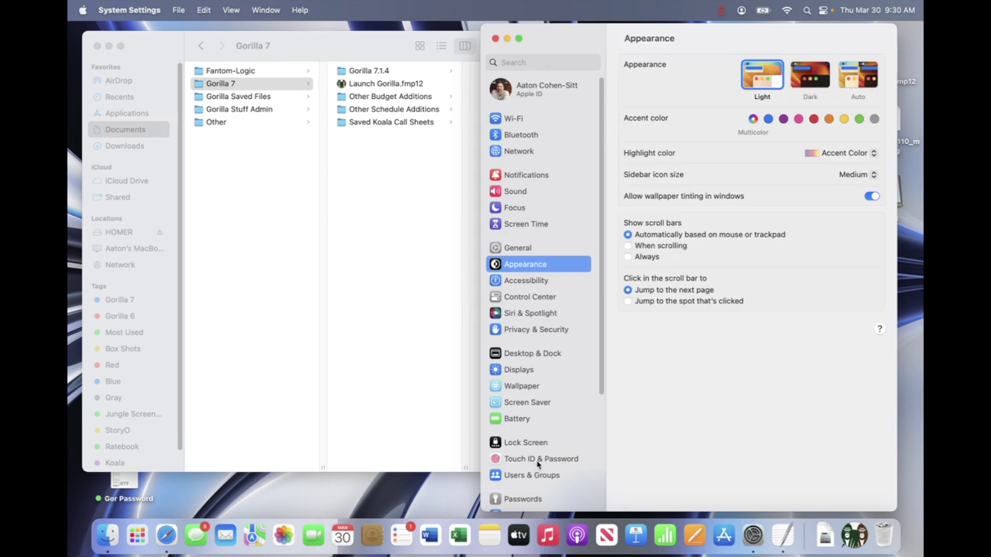
pyautogui.scroll(-3, 535, 457)
pyautogui.click(518, 402)
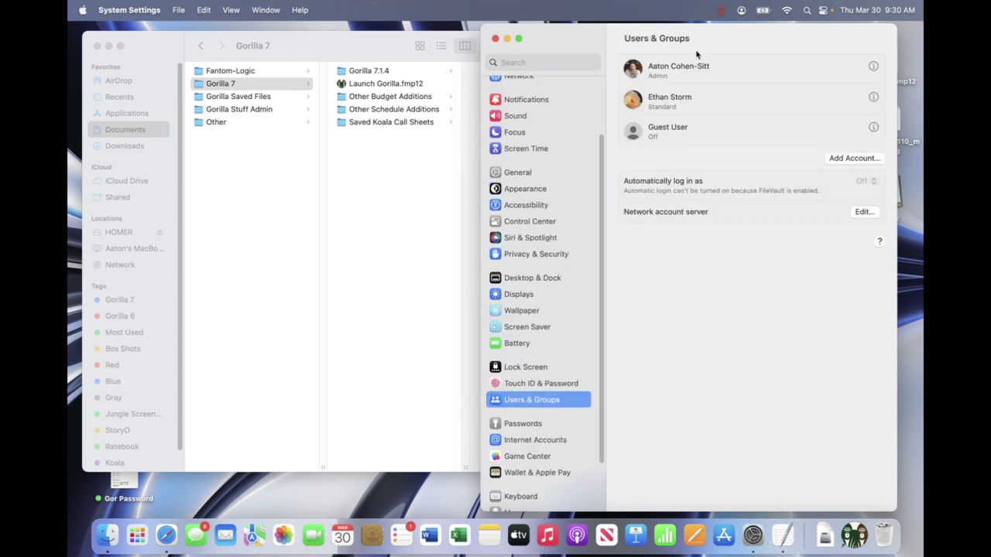
pyautogui.moveTo(697, 54); pyautogui.dragTo(569, 64)
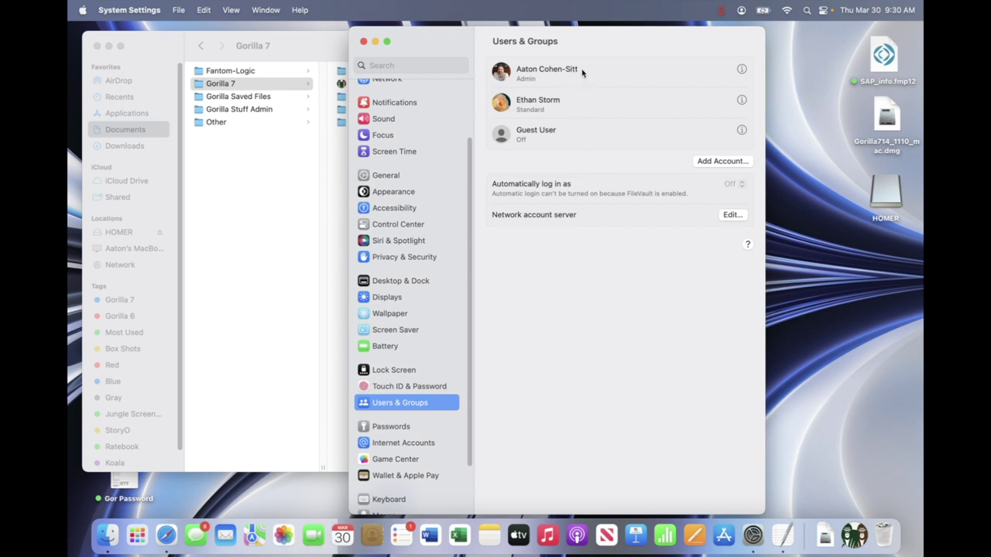
pyautogui.moveTo(441, 40); pyautogui.dragTo(506, 38)
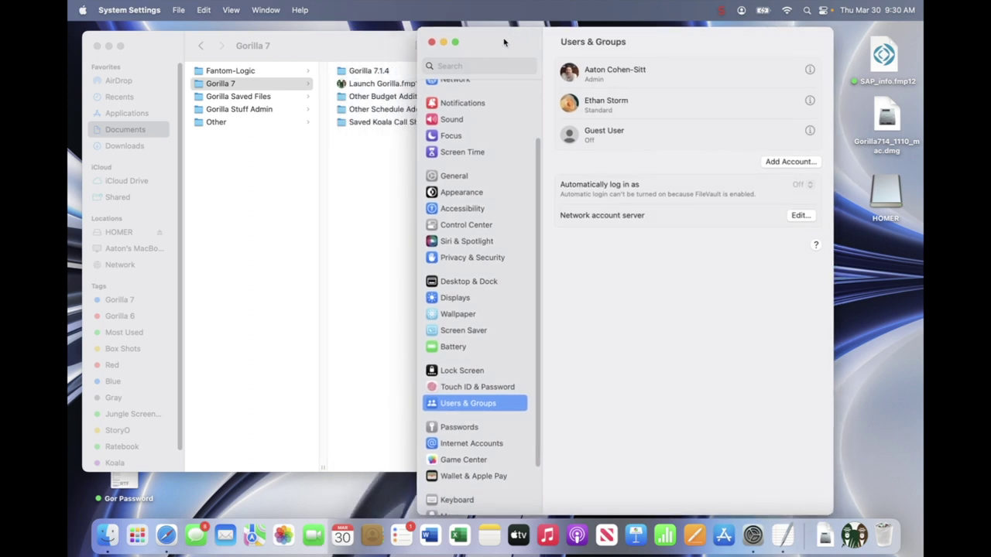
# Launch Gorilla from the Applications folder in the admin account and quit it again
pyautogui.click(172, 52)
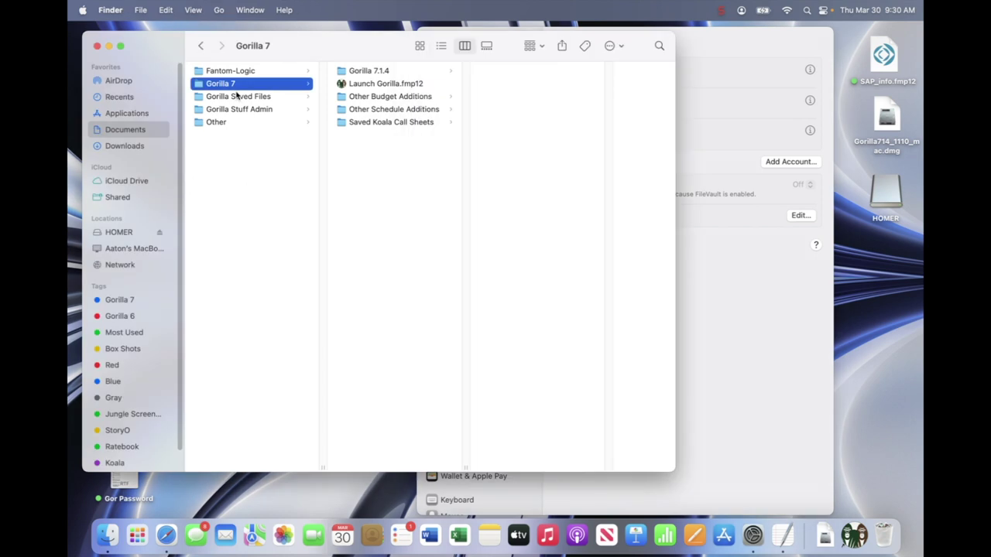
pyautogui.click(109, 113)
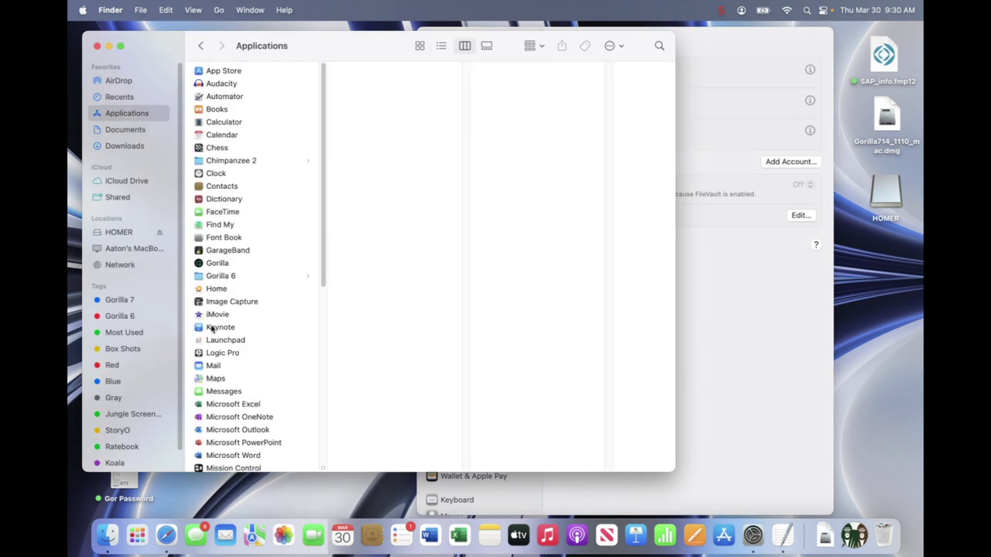
pyautogui.click(222, 264)
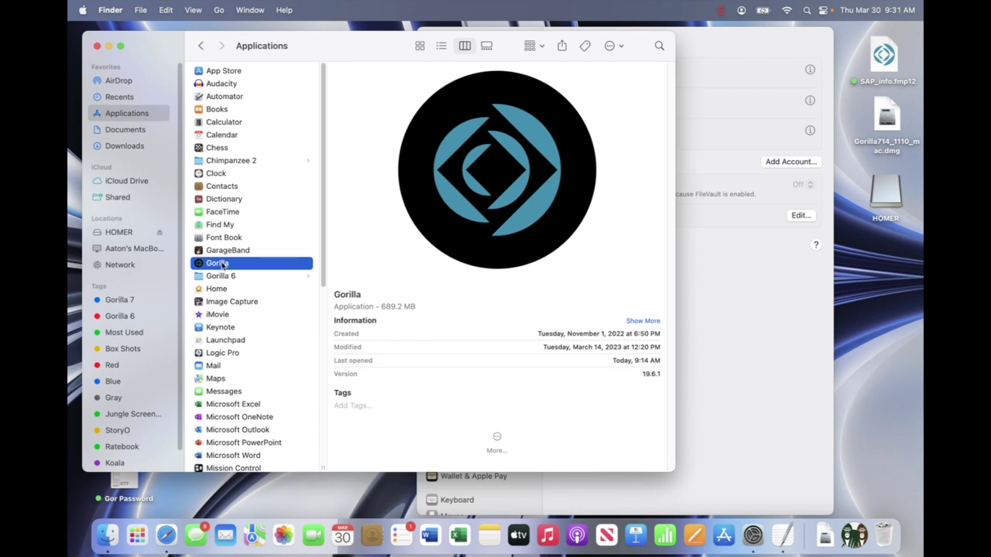
pyautogui.doubleClick(198, 266)
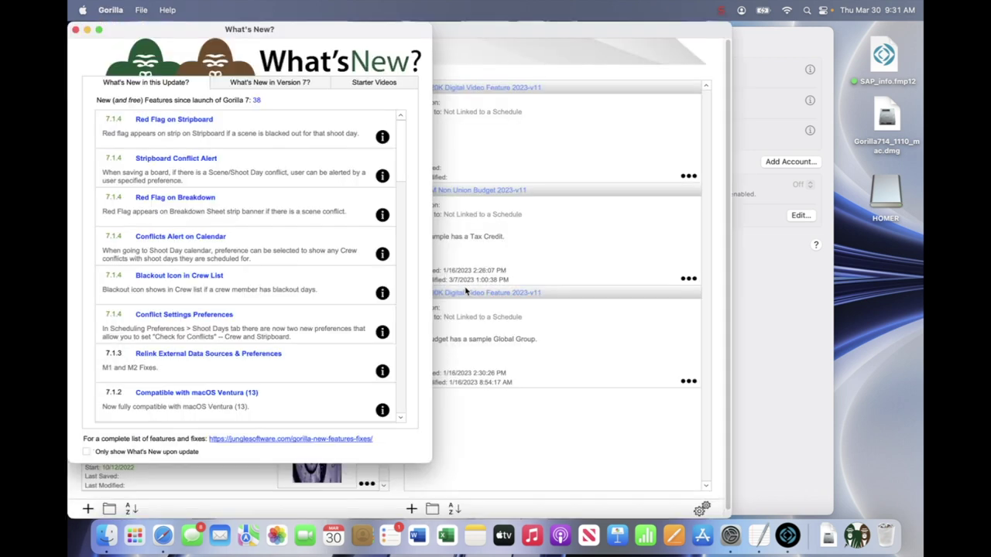
pyautogui.click(110, 9)
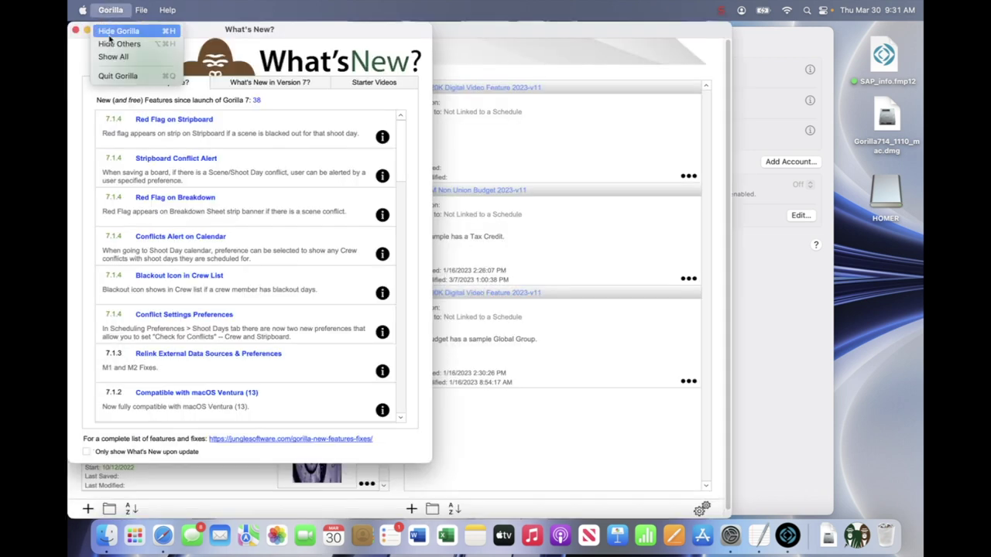
pyautogui.click(112, 73)
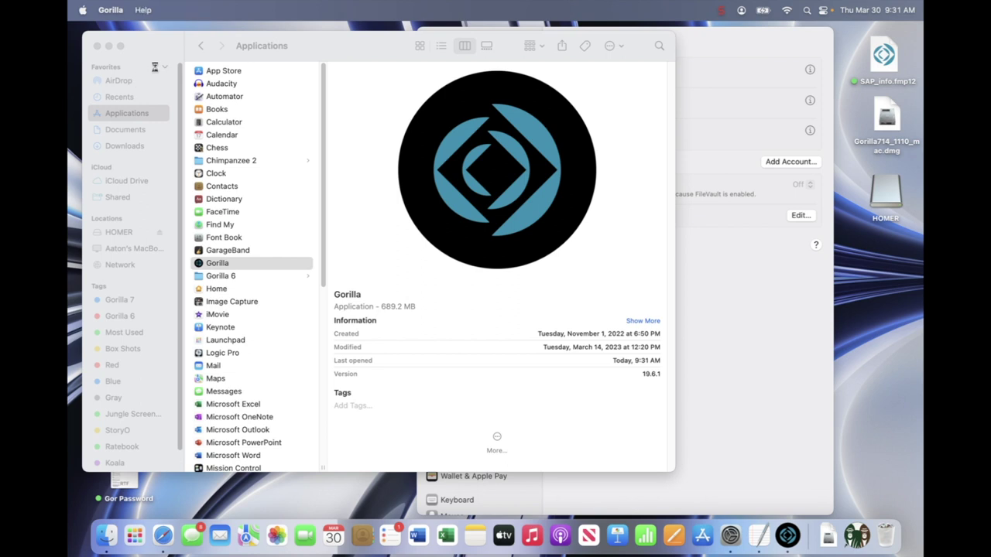
# Return to Documents and show what the Gorilla 7 folder contains
pyautogui.click(125, 129)
pyautogui.click(232, 85)
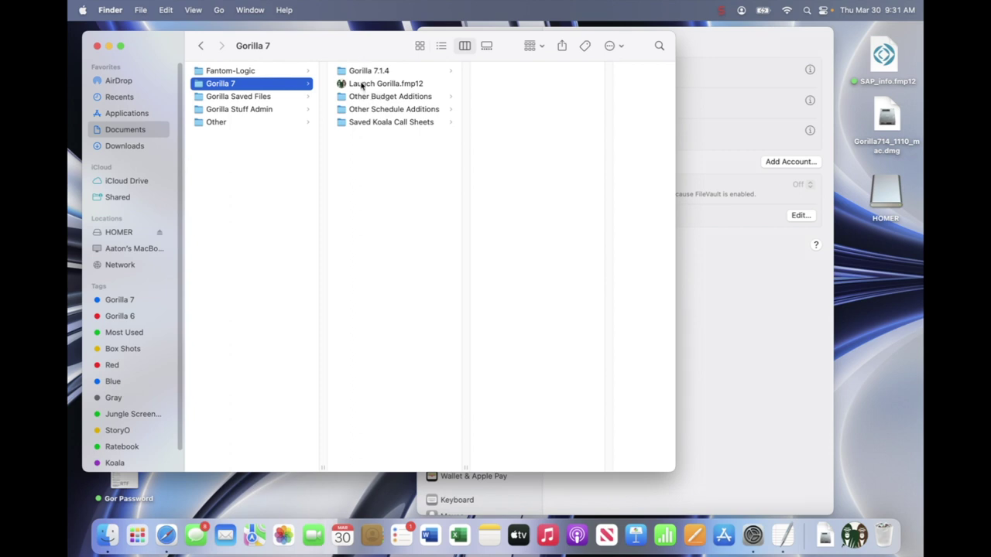
# Log out of the admin account to switch to the standard account
pyautogui.click(727, 290)
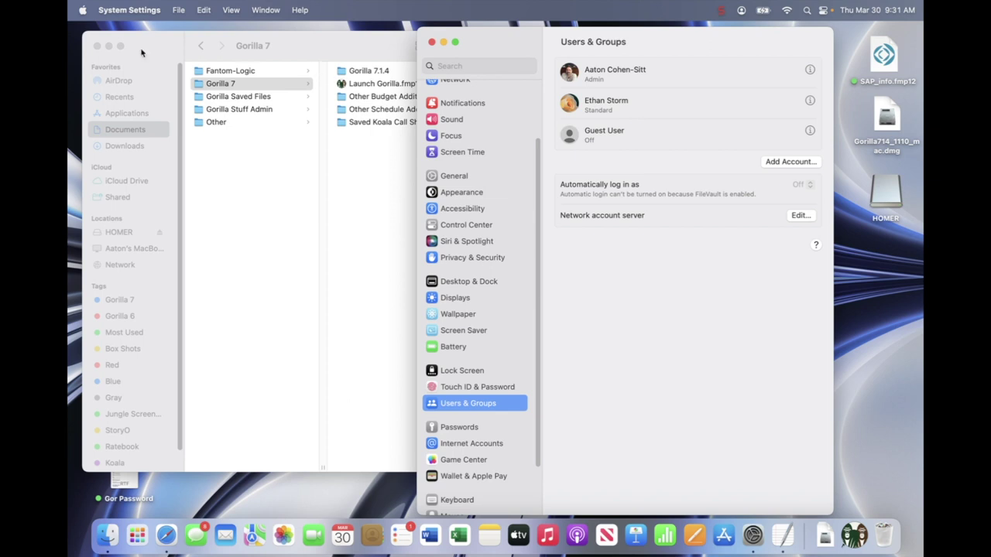
pyautogui.click(82, 10)
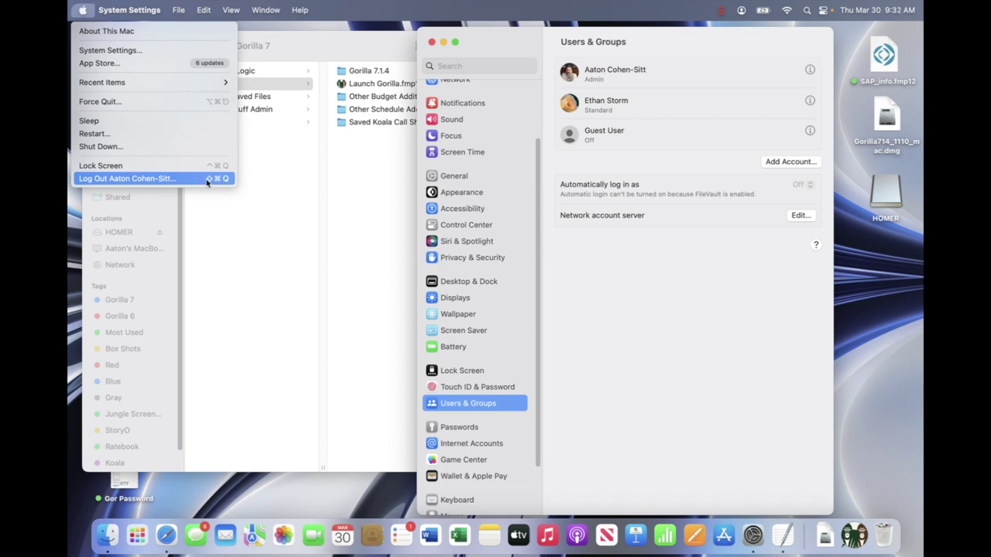
pyautogui.click(235, 243)
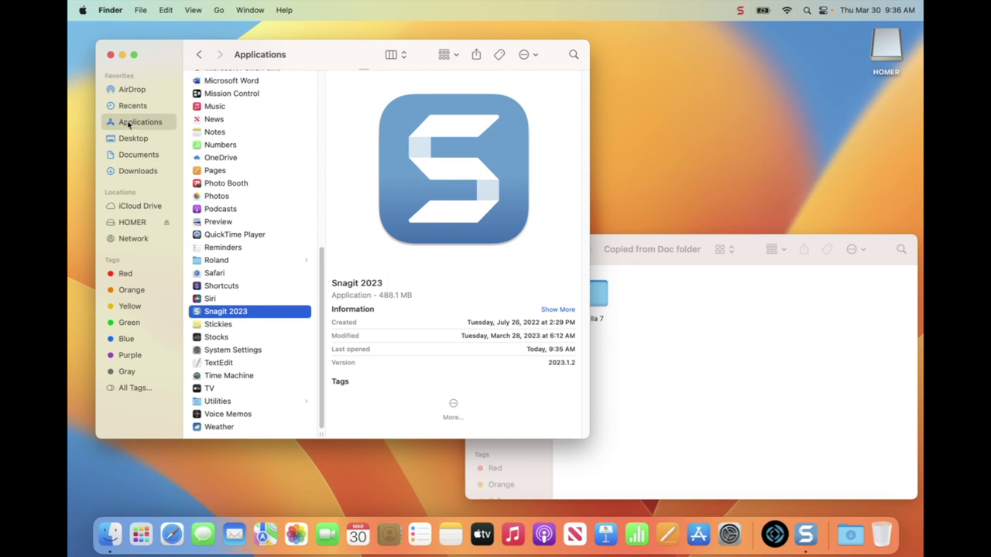
# Find Gorilla in the standard account's Applications folder and launch it
pyautogui.scroll(4, 320, 264)
pyautogui.moveTo(320, 265); pyautogui.dragTo(305, 177)
pyautogui.click(215, 135)
pyautogui.doubleClick(198, 137)
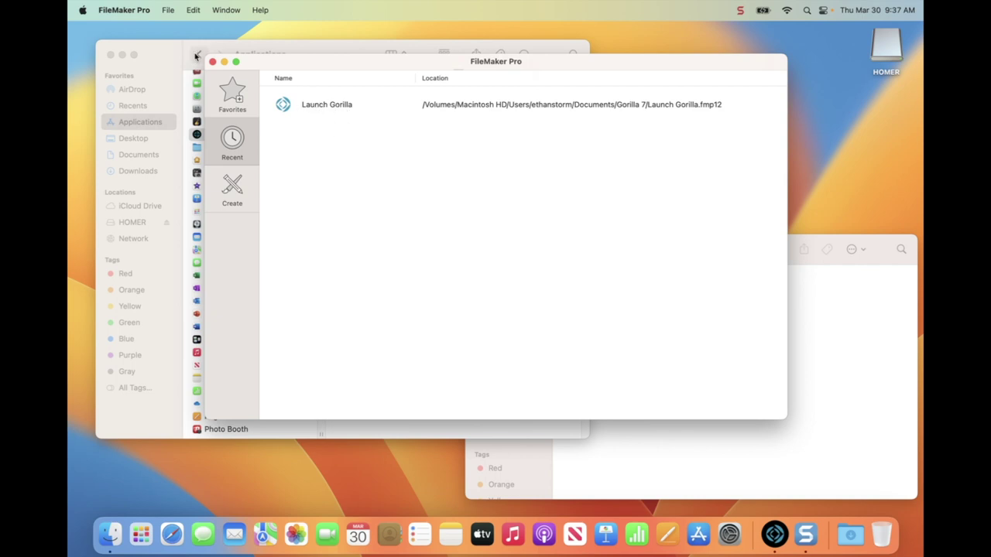
# Quit FileMaker Pro and open the standard account's Documents folder
pyautogui.click(125, 11)
pyautogui.click(141, 136)
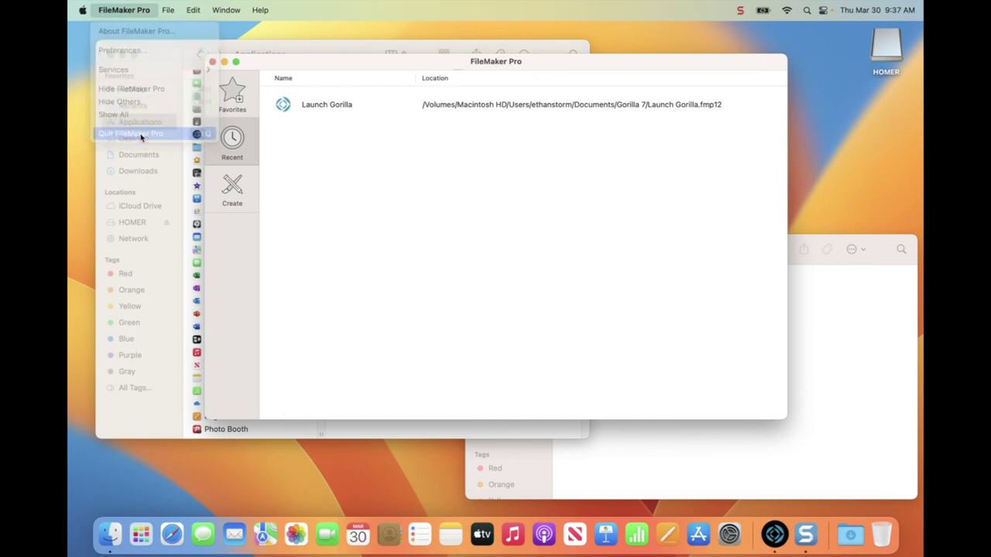
pyautogui.click(139, 155)
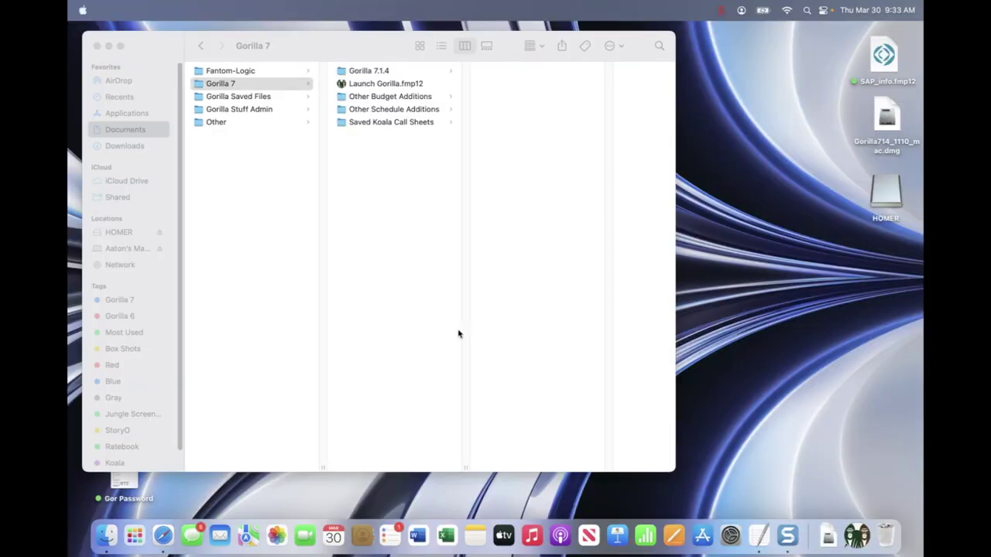
# In the admin account, copy the Gorilla 7 folder from Documents to the HOMER drive
pyautogui.click(301, 37)
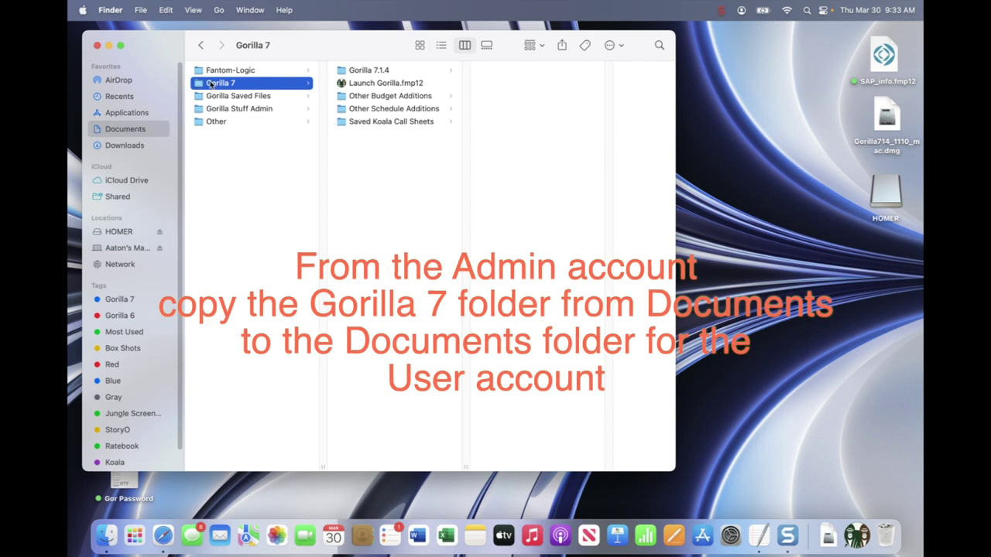
pyautogui.click(166, 9)
pyautogui.click(220, 75)
pyautogui.click(167, 9)
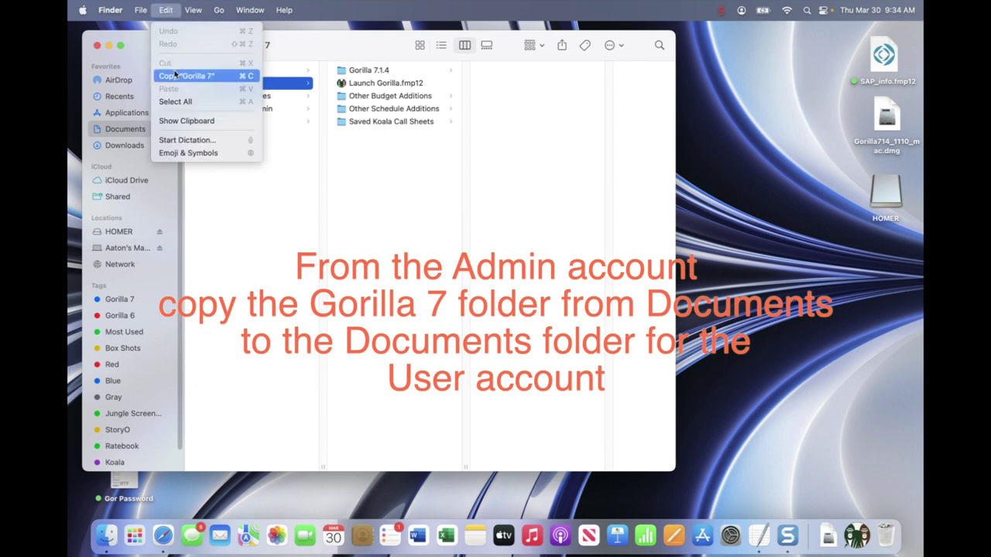
pyautogui.click(175, 77)
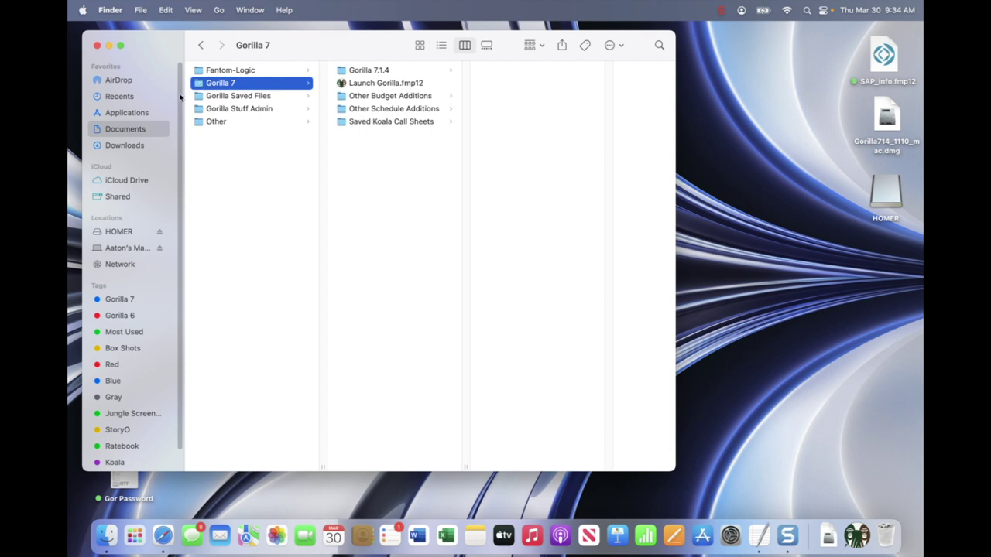
pyautogui.moveTo(200, 87); pyautogui.dragTo(876, 195)
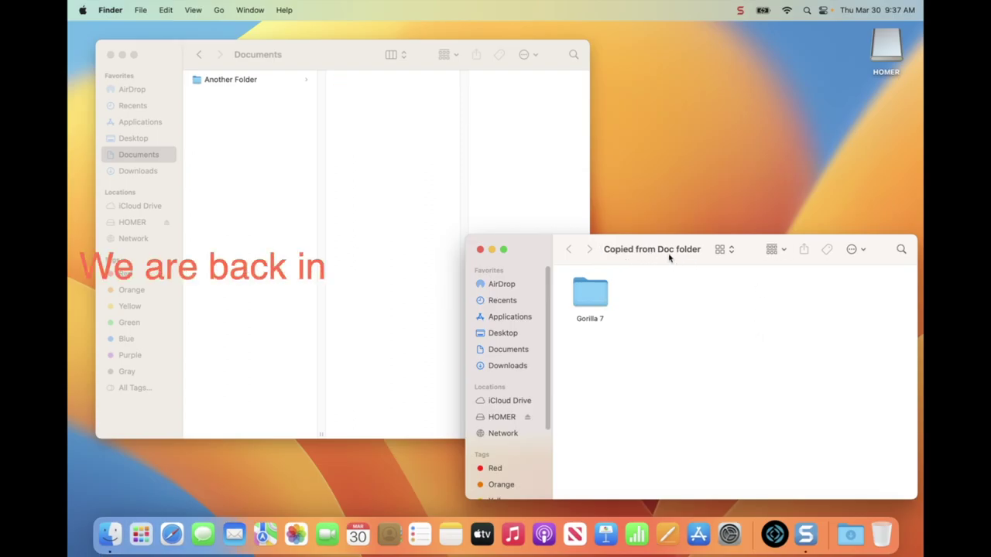
# In the standard account, put the Gorilla 7 folder from "Copied from Doc folder" into Documents and show its contents
pyautogui.click(594, 299)
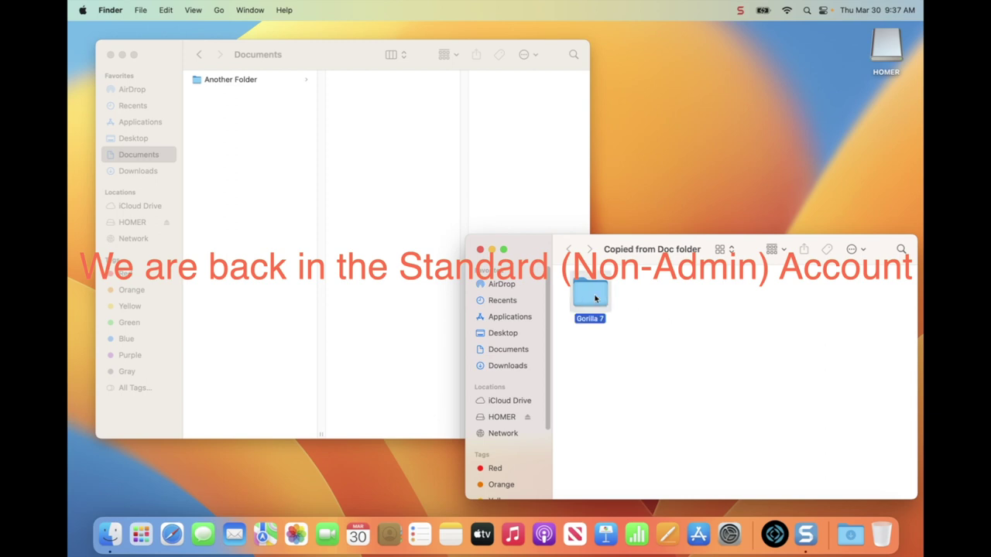
pyautogui.moveTo(595, 299); pyautogui.dragTo(279, 150)
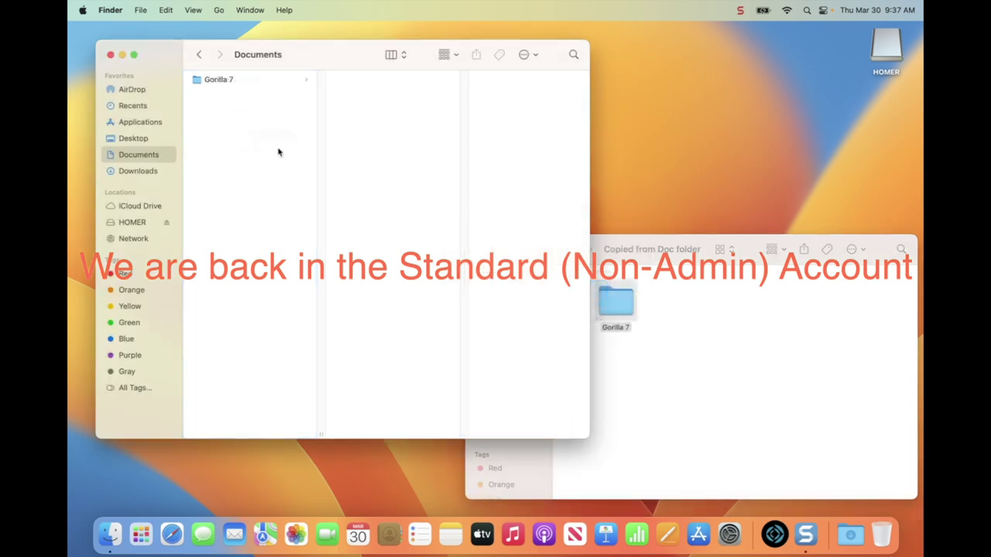
pyautogui.click(210, 81)
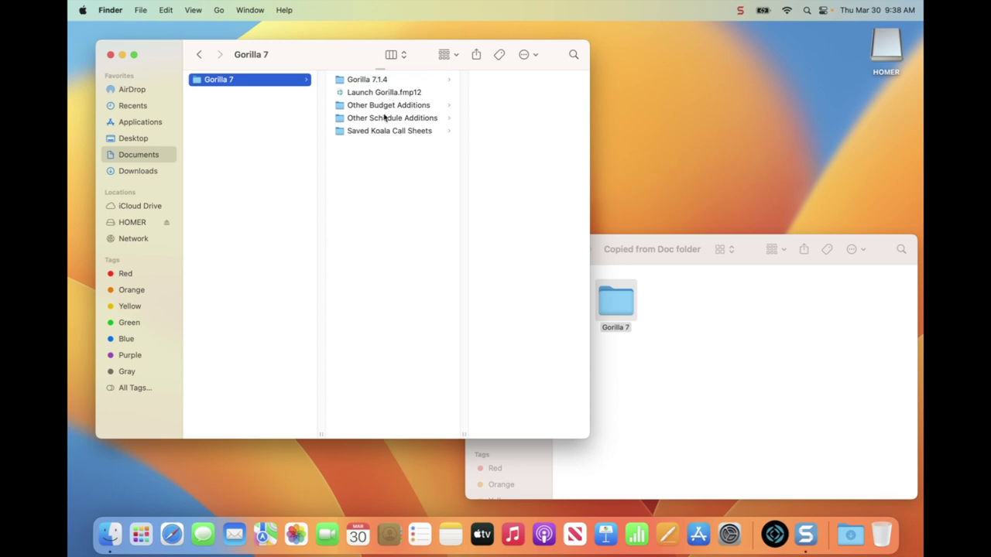
# Launch Gorilla from the Applications folder and move the FileMaker Pro window aside
pyautogui.click(131, 124)
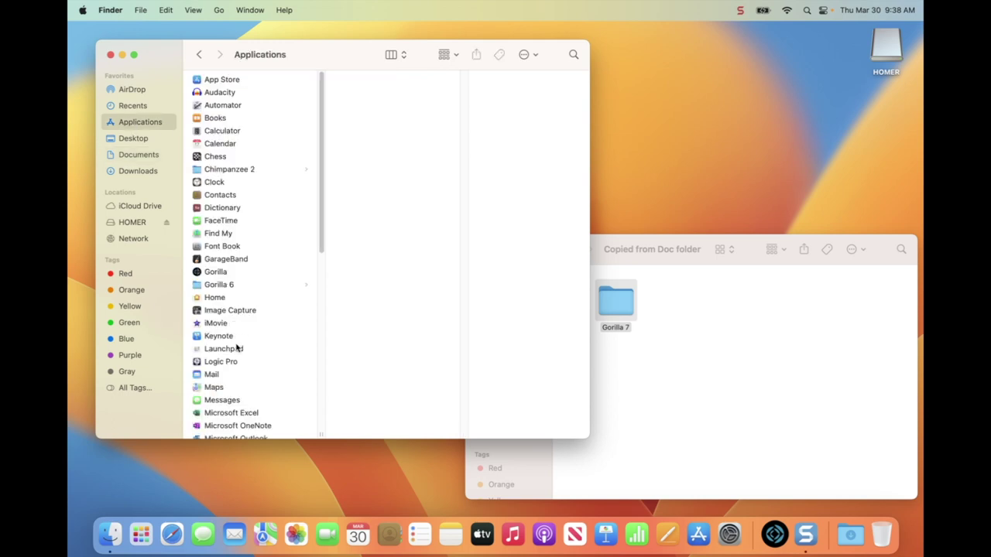
pyautogui.click(221, 275)
pyautogui.doubleClick(198, 273)
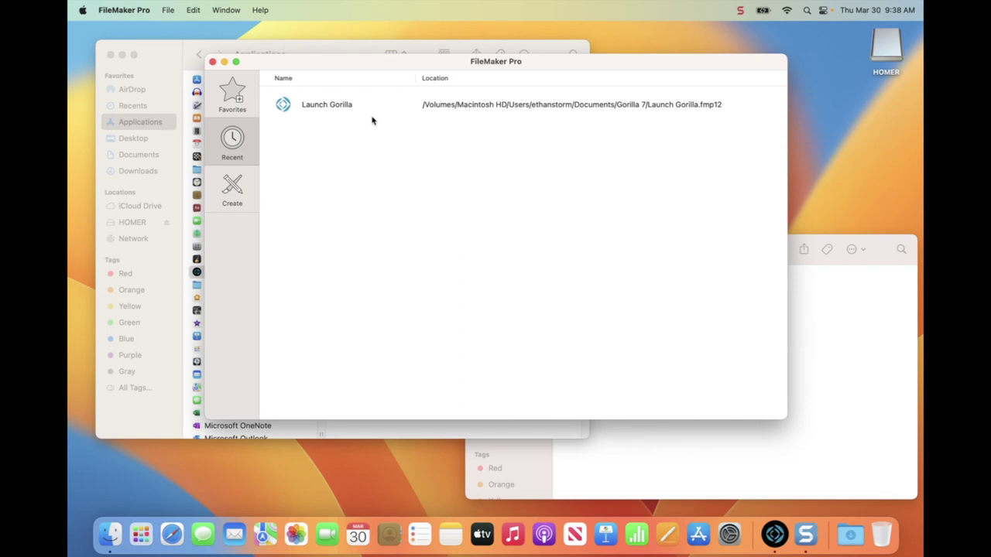
pyautogui.moveTo(464, 61); pyautogui.dragTo(545, 56)
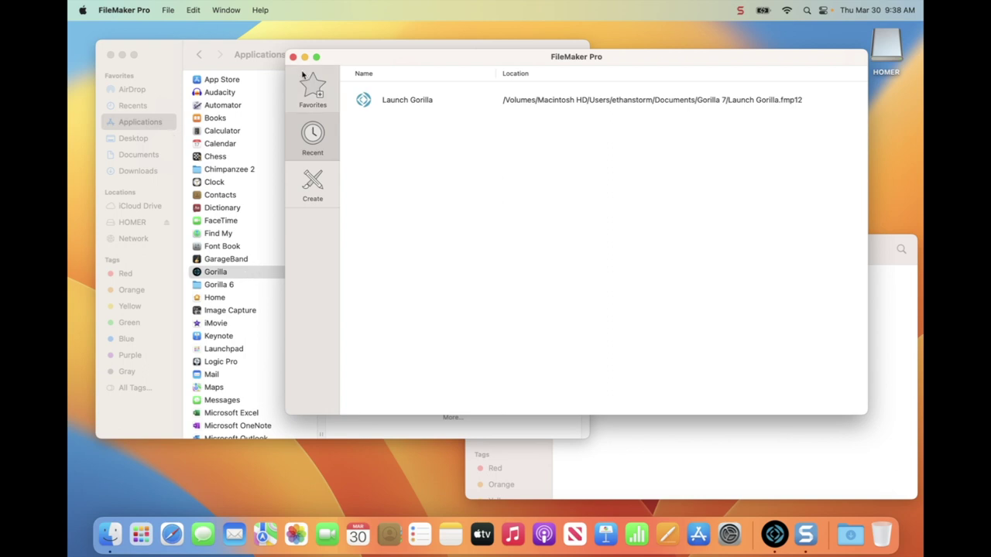
# Quit FileMaker Pro to return to the Applications folder
pyautogui.click(128, 9)
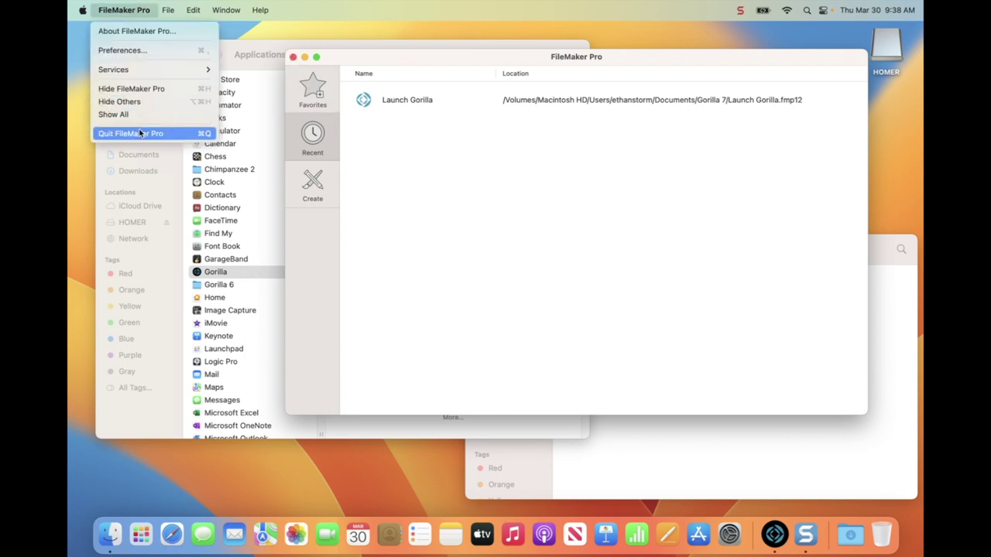
pyautogui.click(108, 160)
pyautogui.click(135, 10)
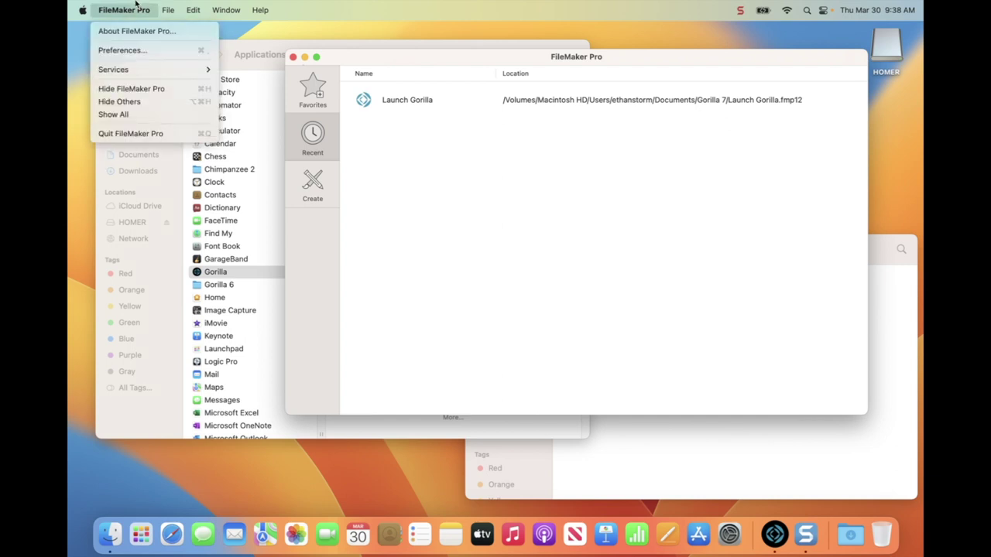
pyautogui.click(139, 133)
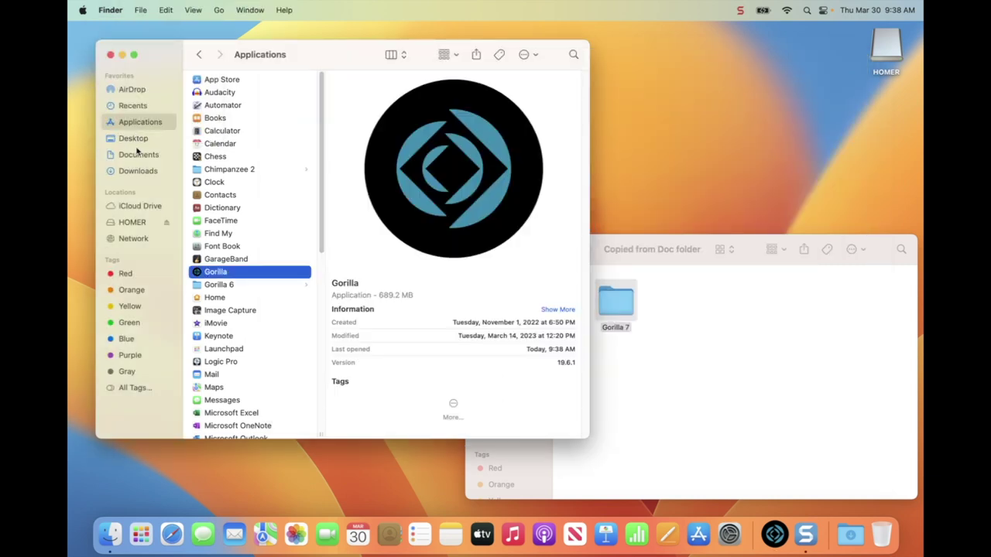
# Launch Gorilla from Launch Gorilla.fmp12 in the Gorilla 7 folder in Documents and dismiss the What's New window
pyautogui.click(138, 154)
pyautogui.click(224, 80)
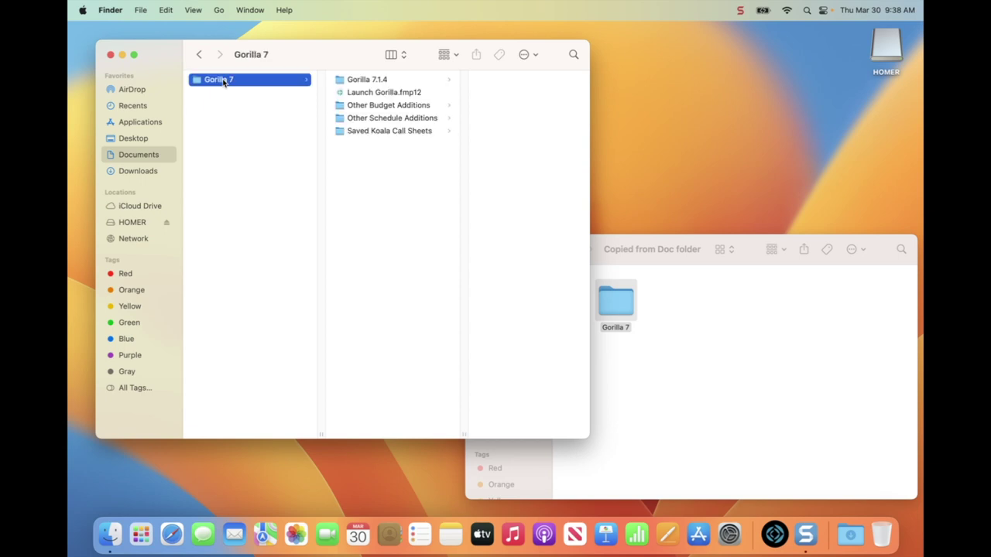
pyautogui.click(363, 93)
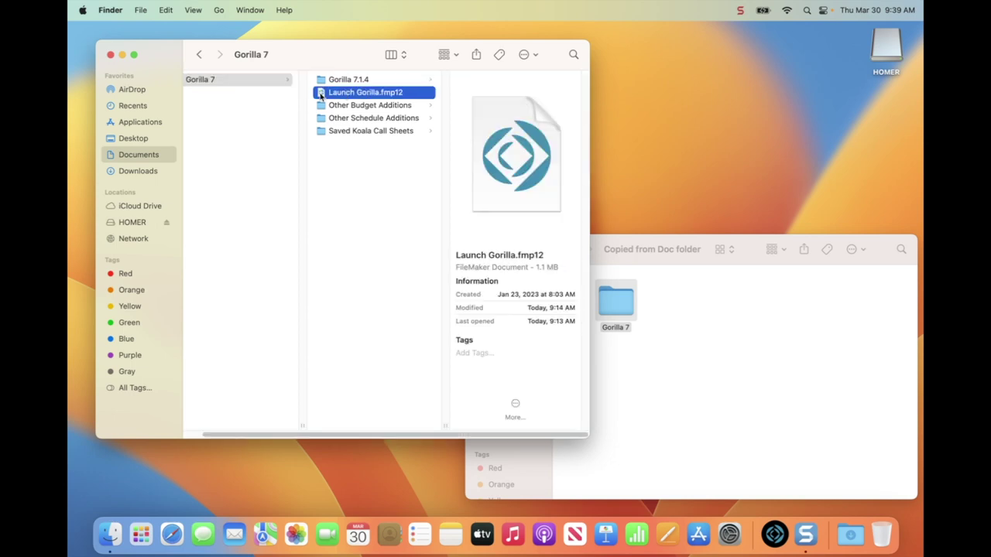
pyautogui.moveTo(581, 432); pyautogui.dragTo(654, 425)
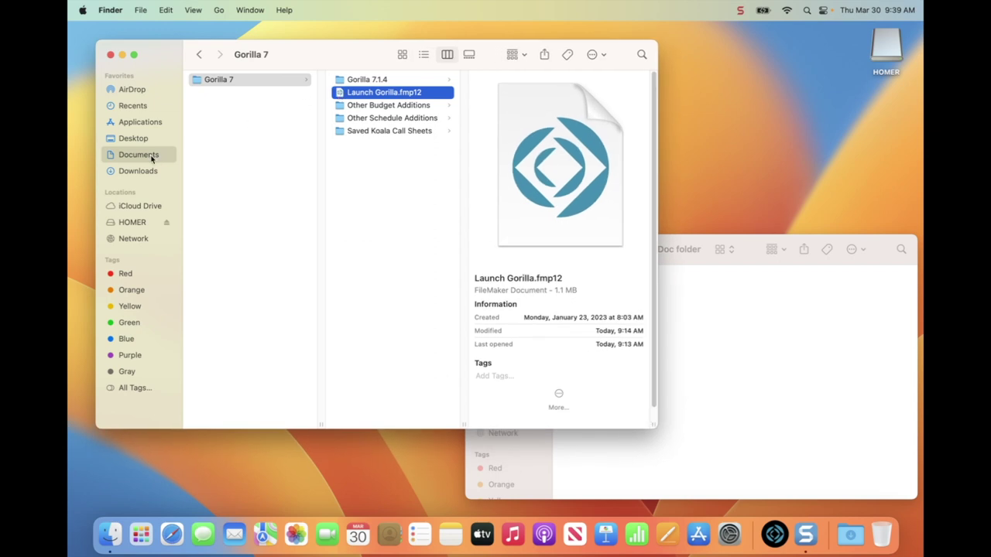
pyautogui.doubleClick(339, 93)
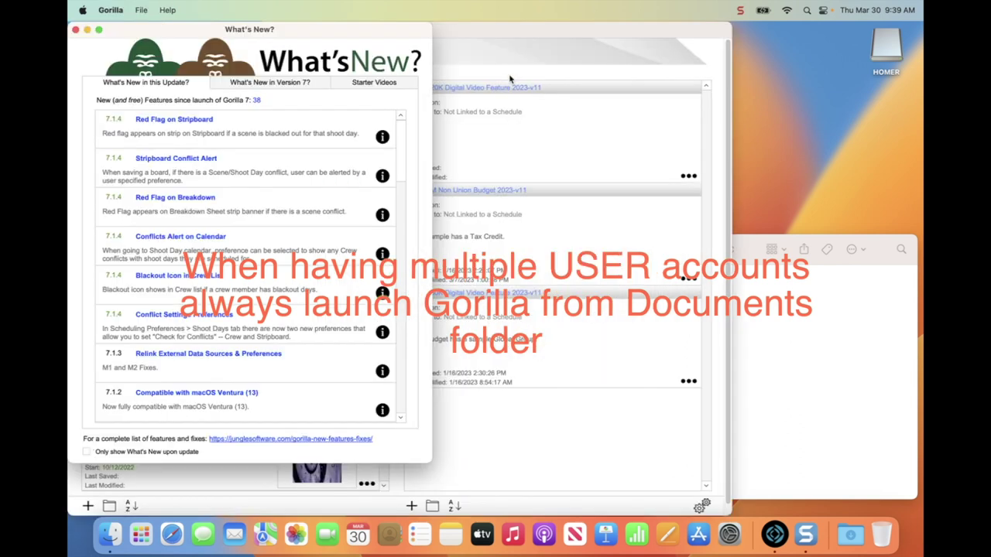
pyautogui.click(75, 29)
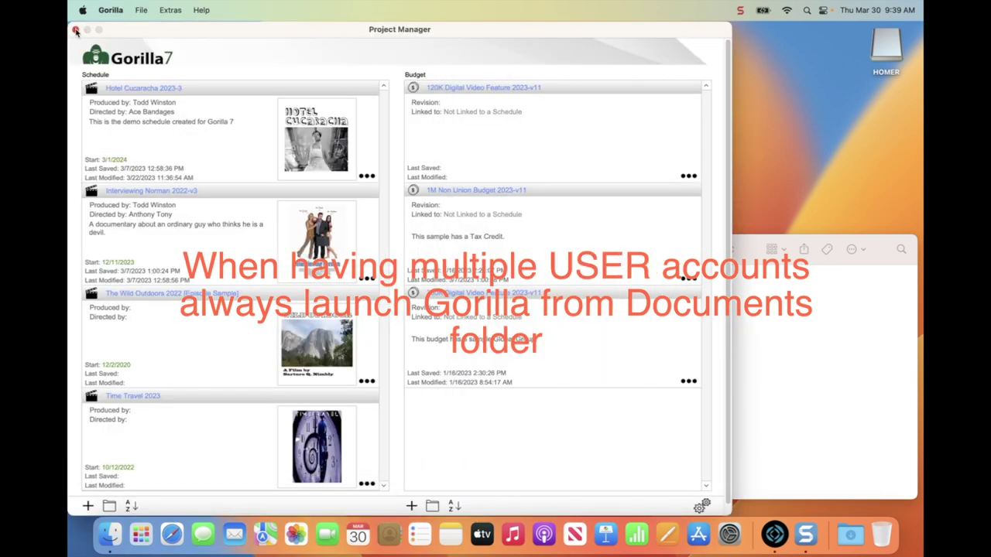
# Access Gorilla's Admin Options past the warning and open the admin preferences
pyautogui.click(171, 10)
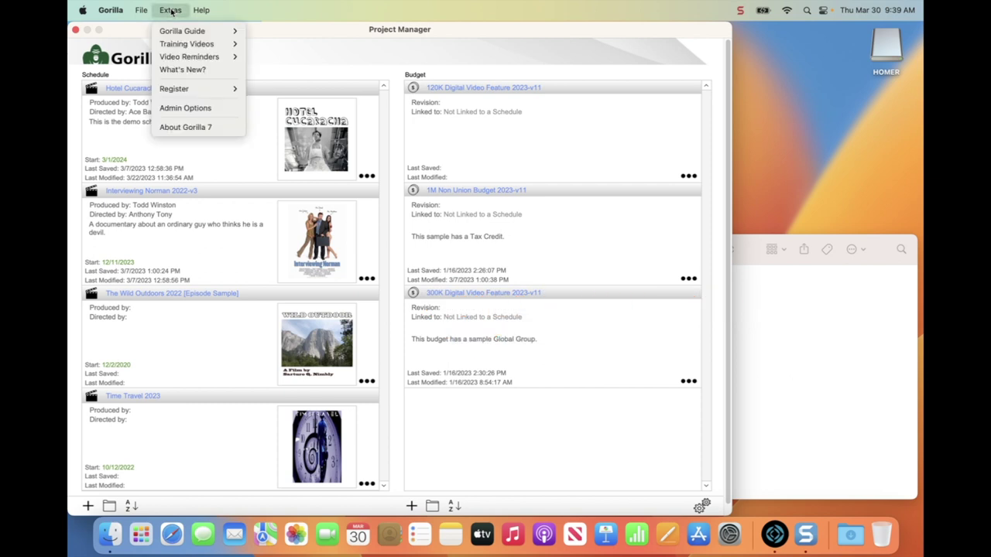
pyautogui.click(229, 110)
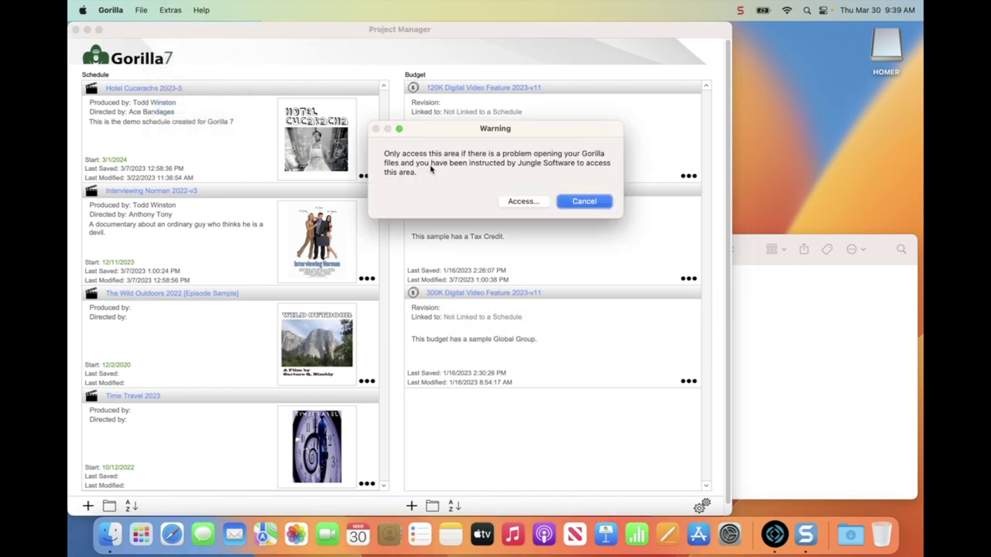
pyautogui.click(533, 205)
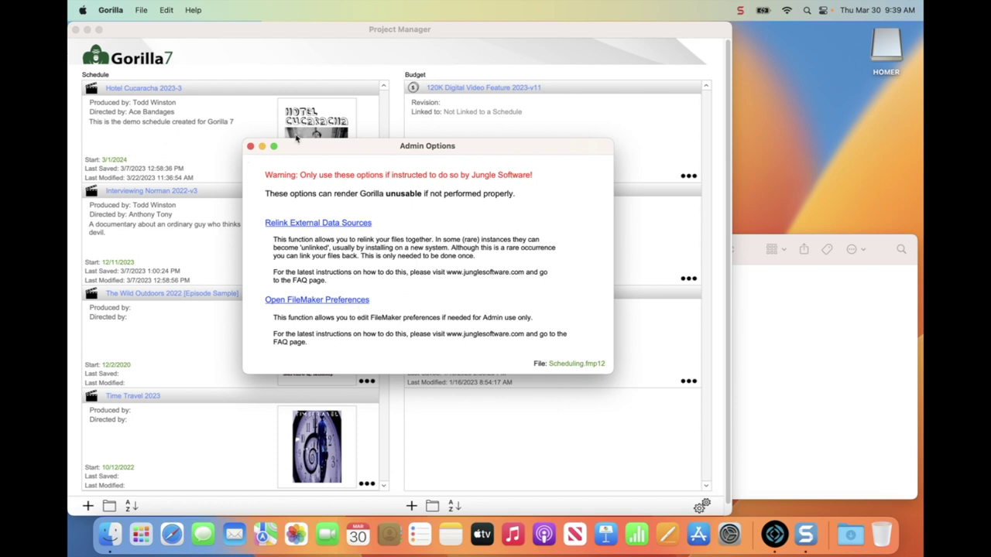
pyautogui.click(143, 11)
pyautogui.moveTo(145, 50)
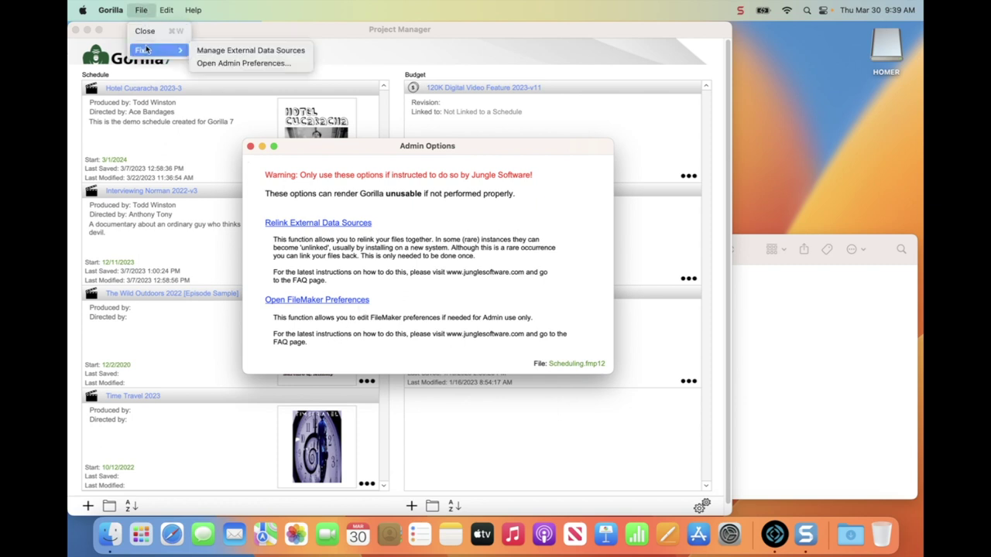
pyautogui.click(290, 66)
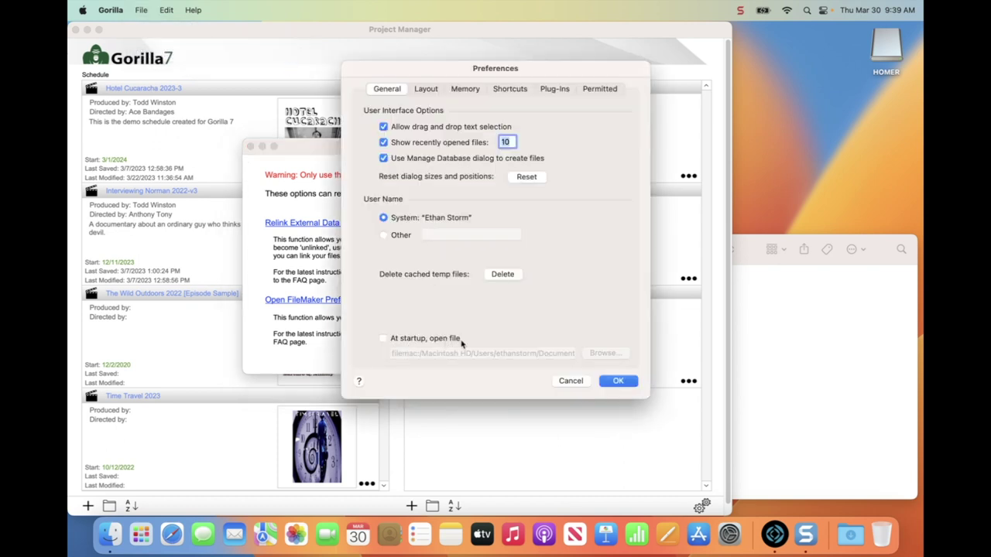
# Enable opening a file at startup, check the location of Launch Gorilla.fmp12 in the Documents Gorilla 7 folder, and save the preferences
pyautogui.click(384, 341)
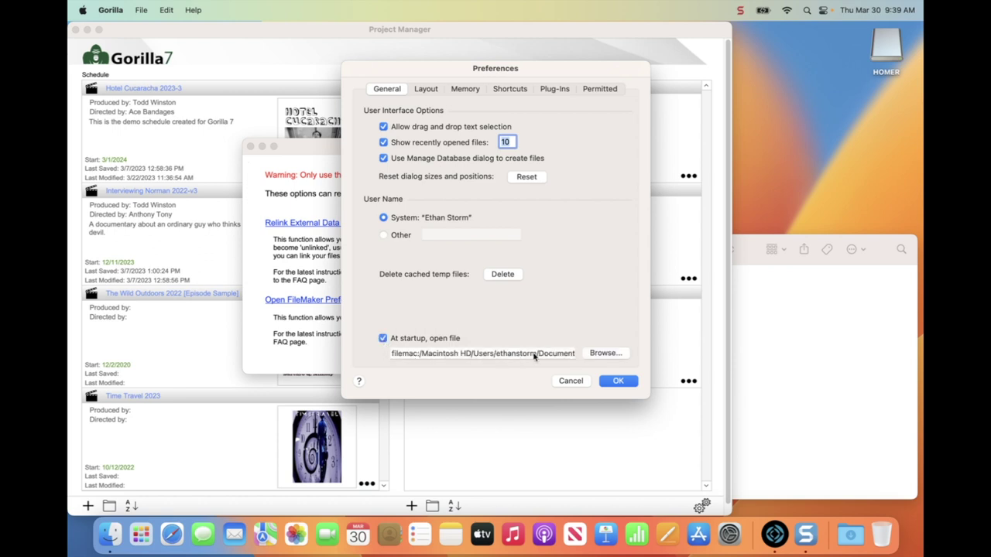
pyautogui.click(605, 353)
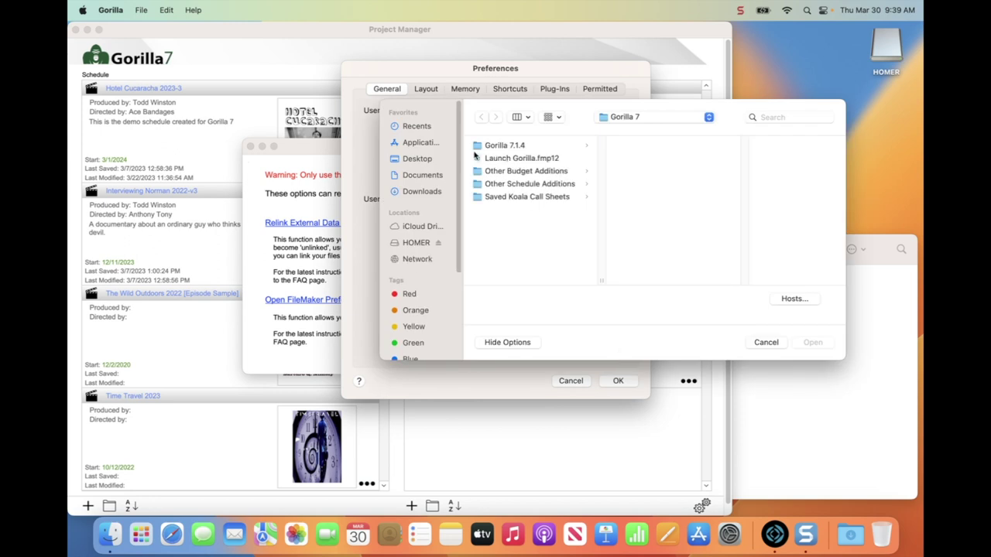
pyautogui.click(477, 159)
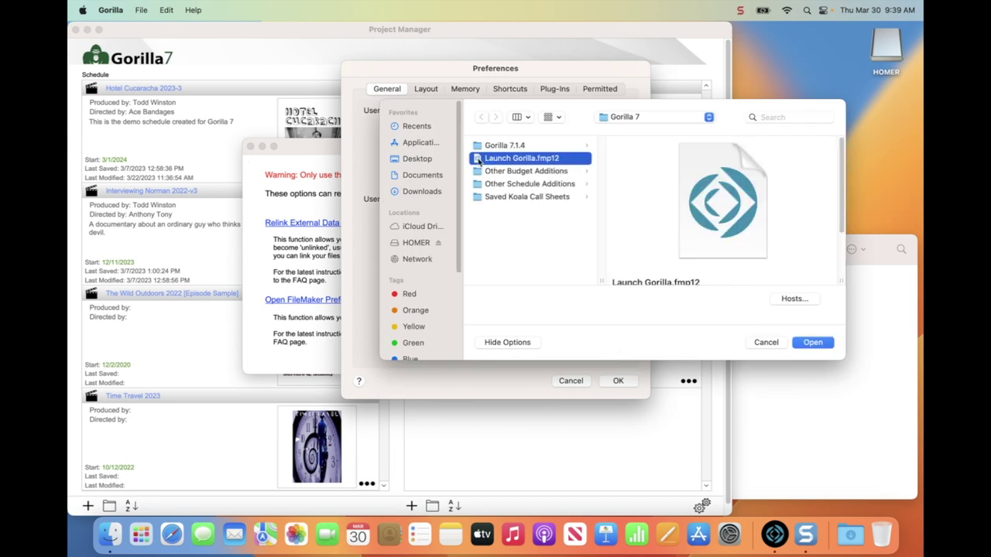
pyautogui.click(422, 175)
pyautogui.click(486, 144)
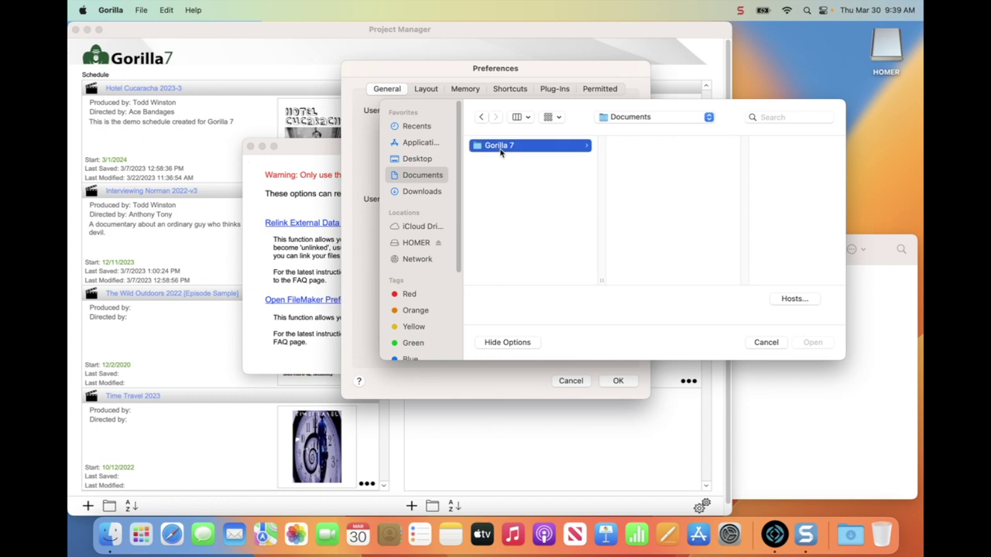
pyautogui.click(634, 159)
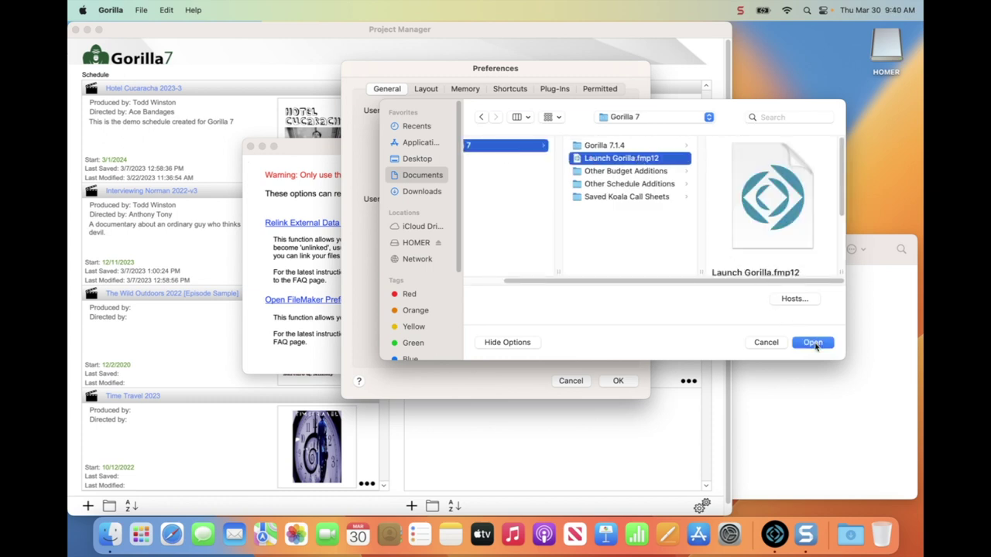
pyautogui.click(767, 344)
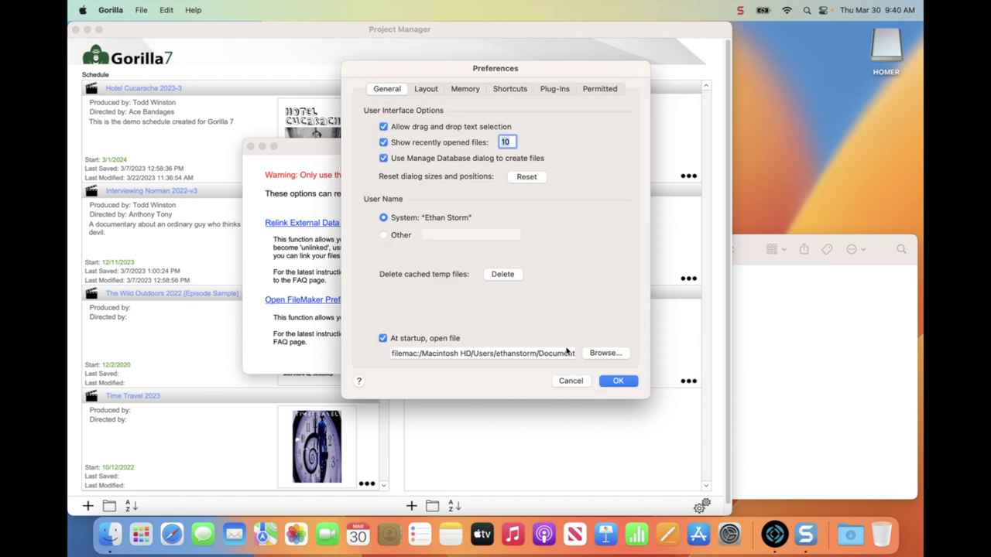
pyautogui.click(618, 380)
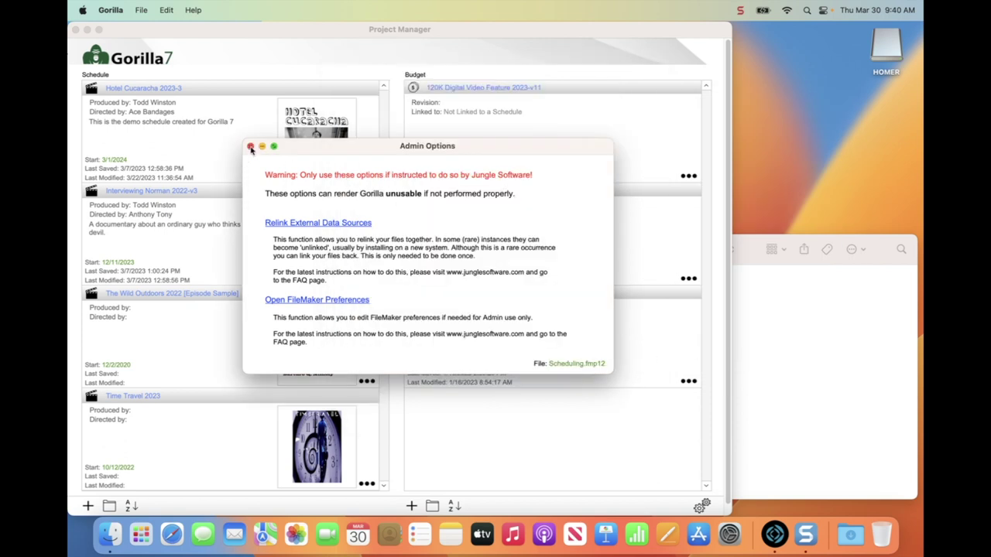
# Close the Admin Options window and quit Gorilla
pyautogui.click(251, 147)
pyautogui.click(108, 9)
pyautogui.click(116, 76)
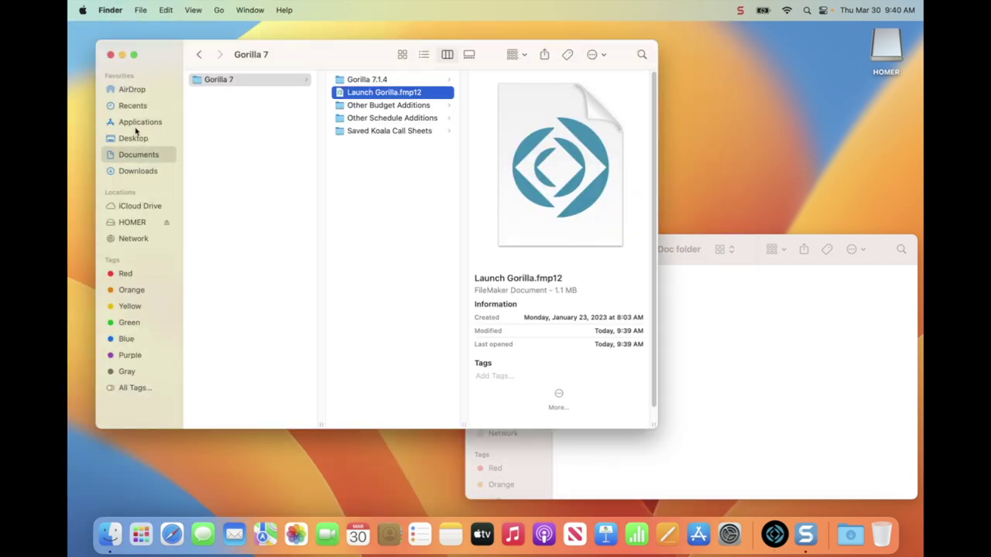
# Relaunch Gorilla from the Applications folder
pyautogui.click(138, 123)
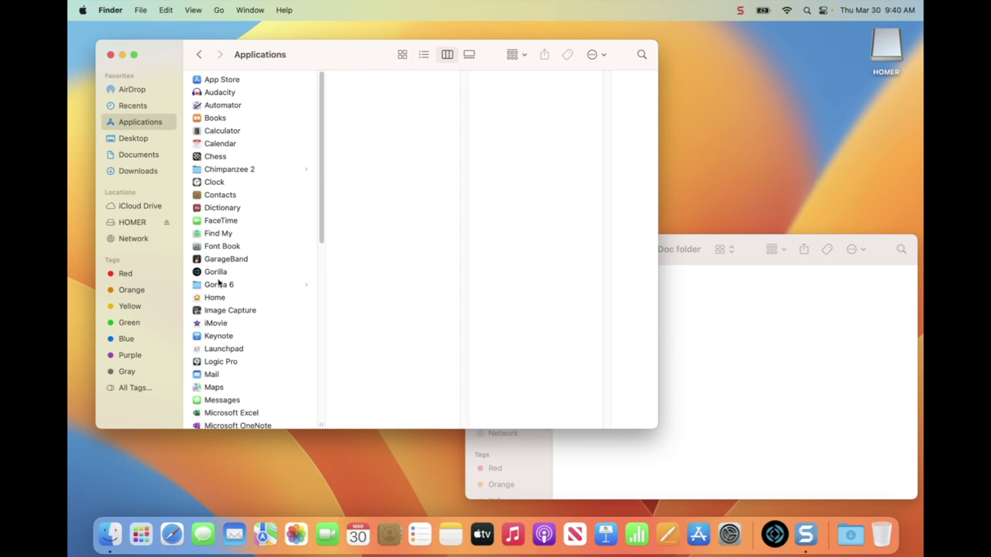
pyautogui.click(219, 274)
pyautogui.doubleClick(200, 274)
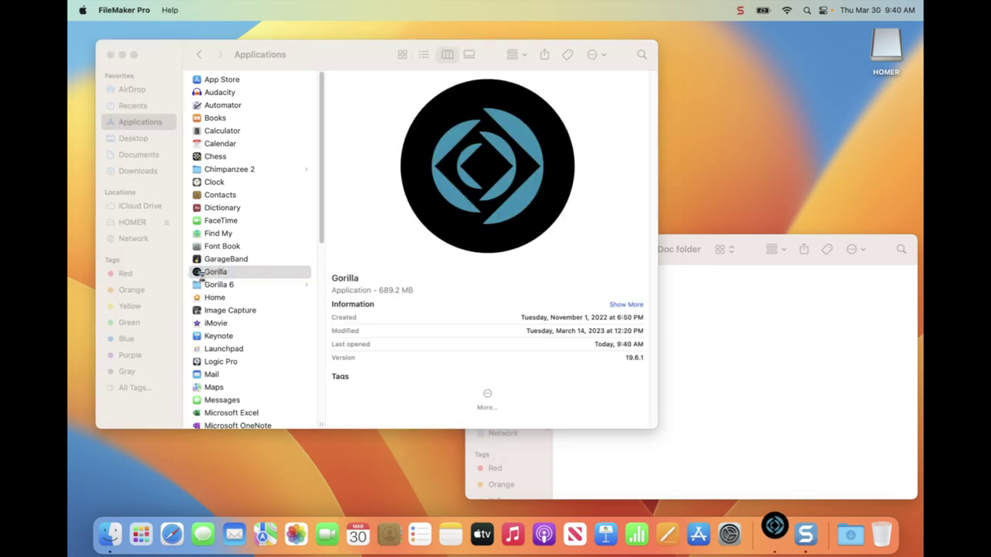
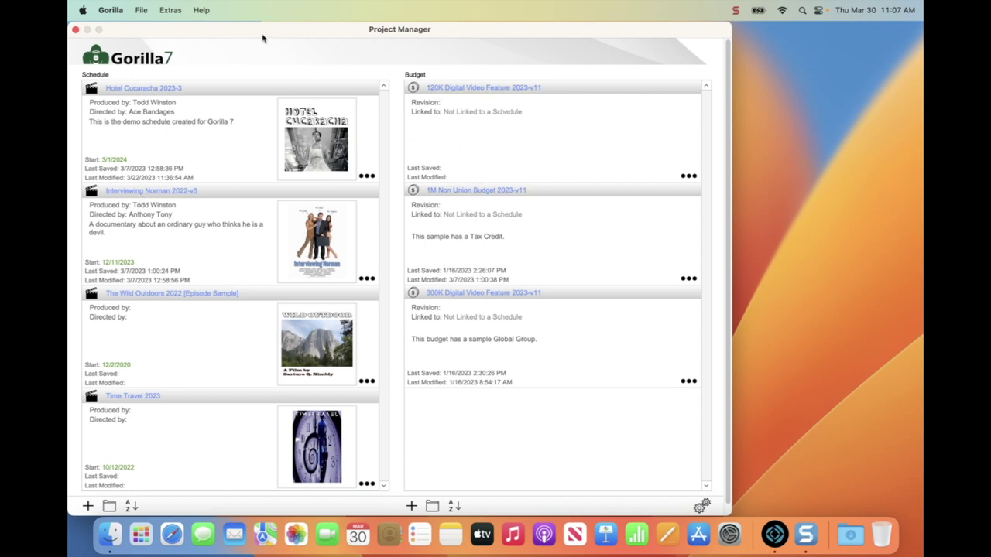
# Save the Hotel Cucaracha 2023-3 schedule to the Saved Schedules folder in Documents, dismissing the video lesson reminder
pyautogui.click(369, 176)
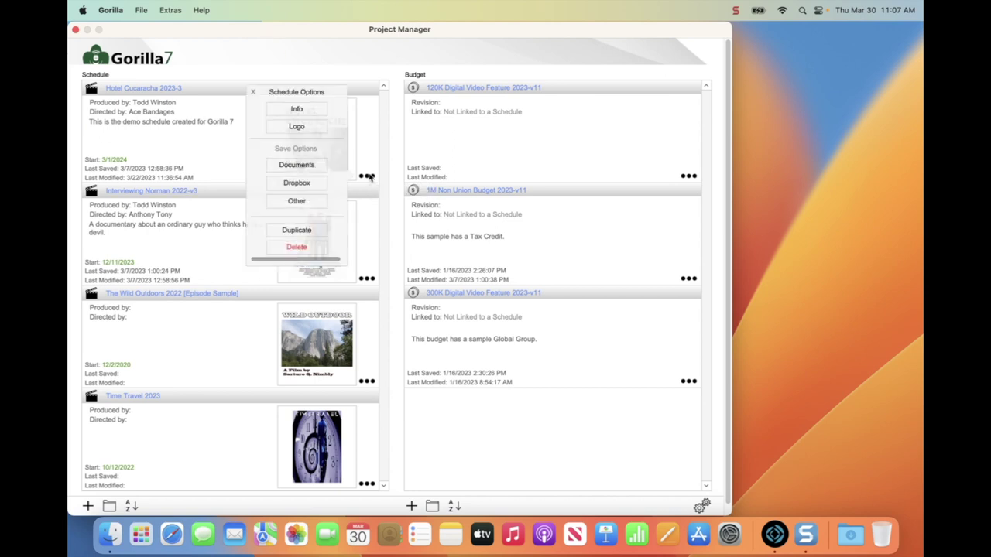
pyautogui.click(300, 169)
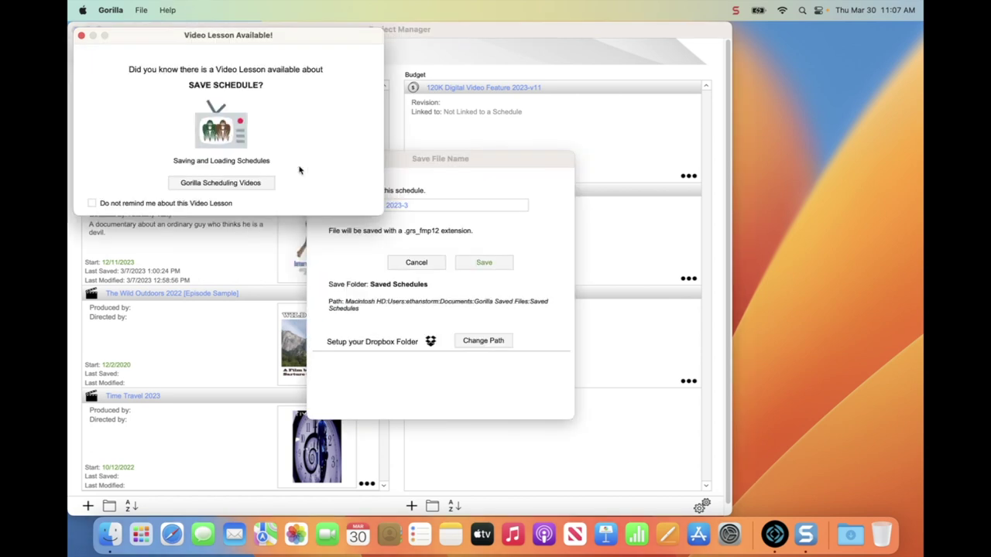
pyautogui.click(81, 36)
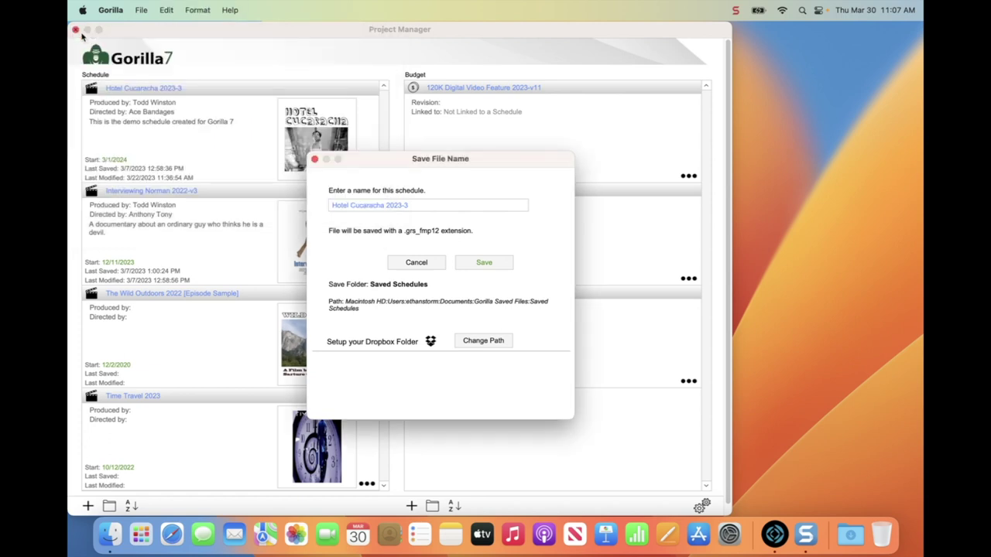
pyautogui.moveTo(432, 159); pyautogui.dragTo(433, 138)
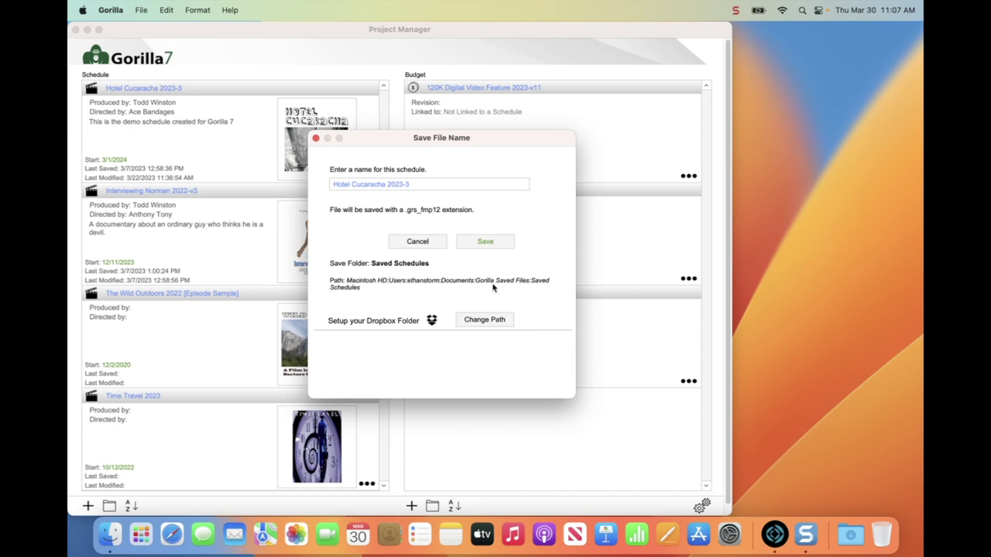
pyautogui.click(500, 243)
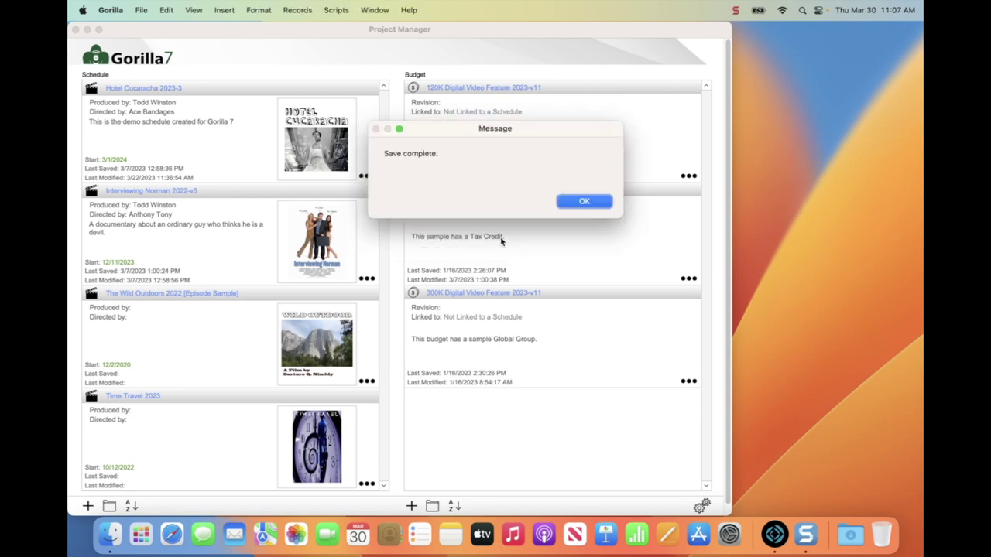
pyautogui.click(599, 202)
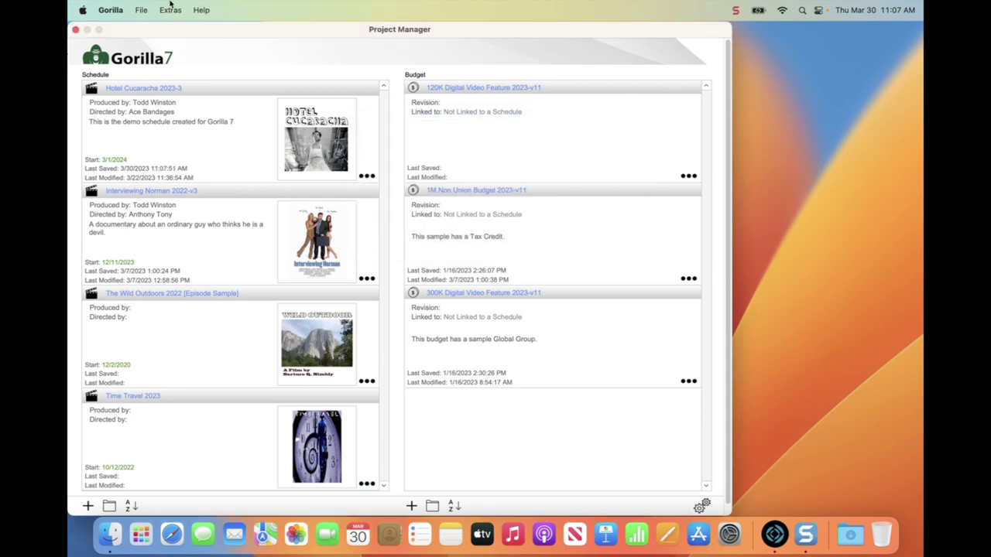
# Hide Gorilla and show the Documents folder in a new Finder window in column view
pyautogui.click(114, 10)
pyautogui.click(126, 35)
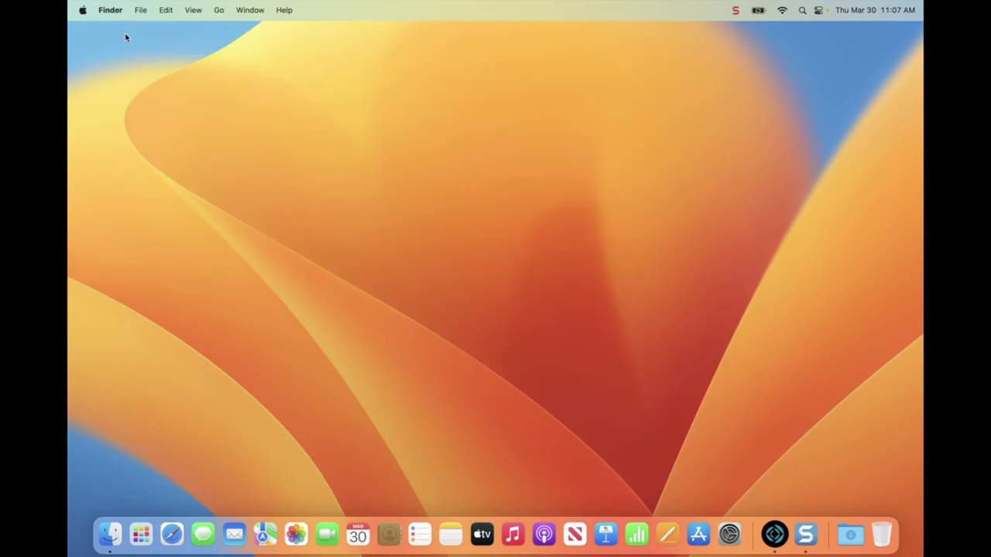
pyautogui.click(140, 10)
pyautogui.click(146, 29)
pyautogui.click(185, 172)
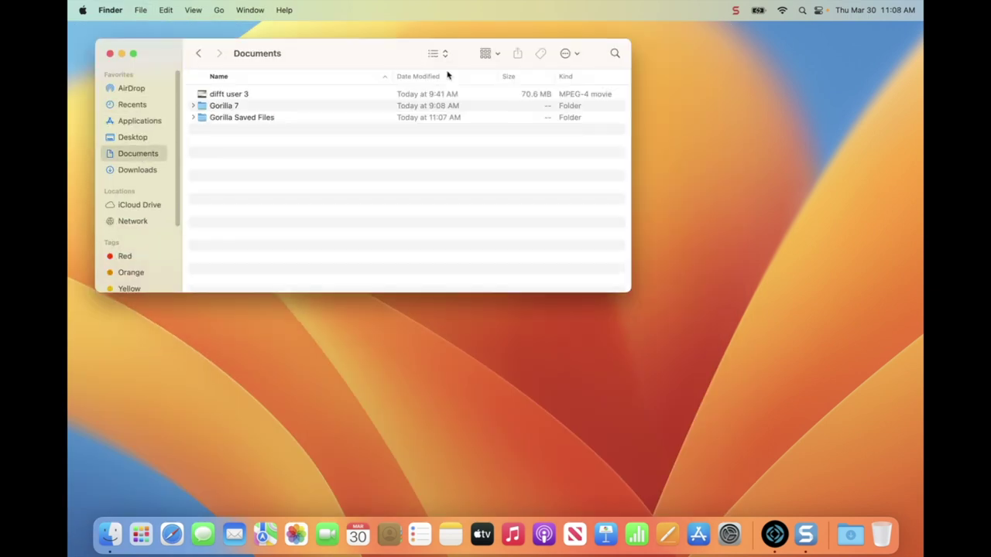
pyautogui.click(442, 54)
pyautogui.click(449, 68)
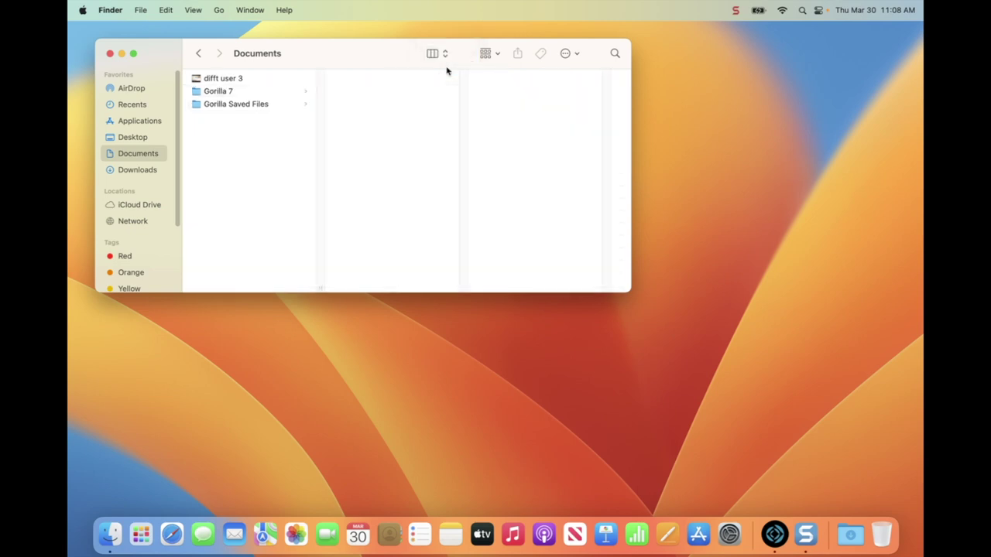
# Show the contents of Saved Schedules inside Gorilla Saved Files and enlarge the Finder window to read the full file name
pyautogui.click(244, 106)
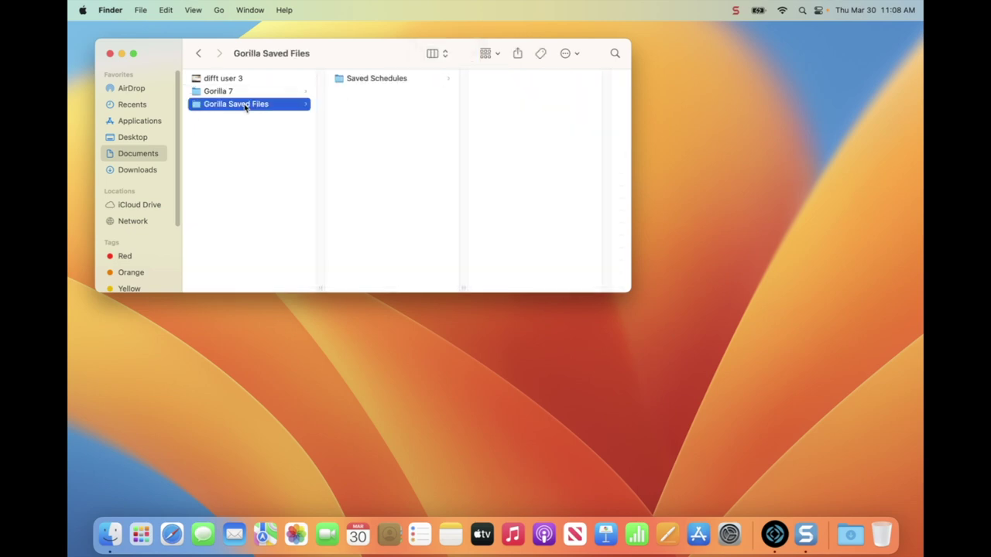
pyautogui.click(357, 81)
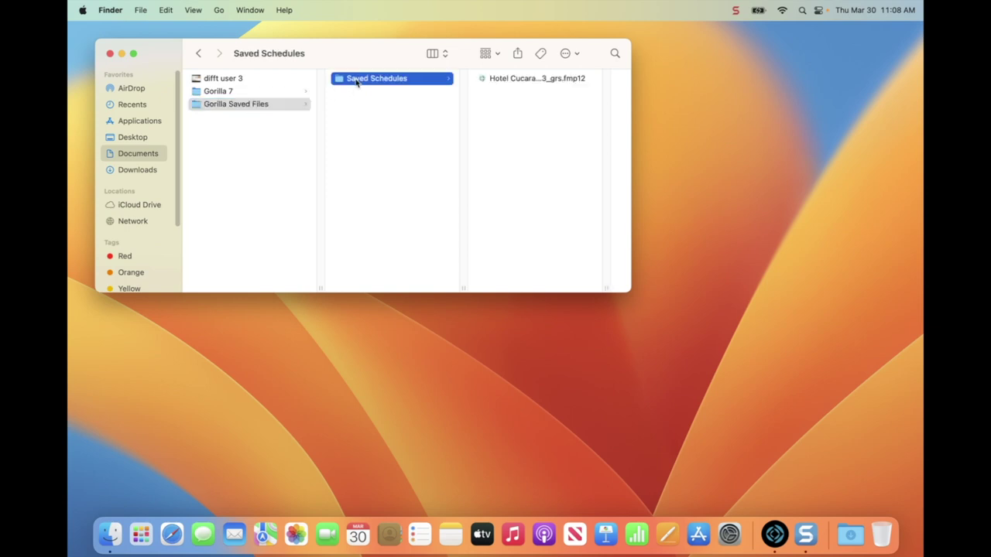
pyautogui.moveTo(629, 288); pyautogui.dragTo(723, 294)
pyautogui.moveTo(410, 46); pyautogui.dragTo(403, 49)
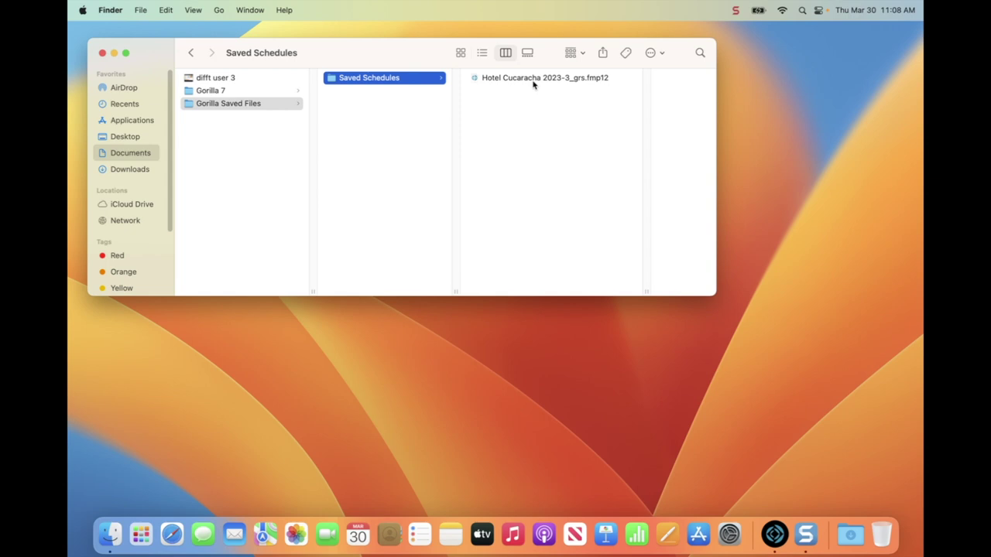
pyautogui.moveTo(350, 57); pyautogui.dragTo(347, 56)
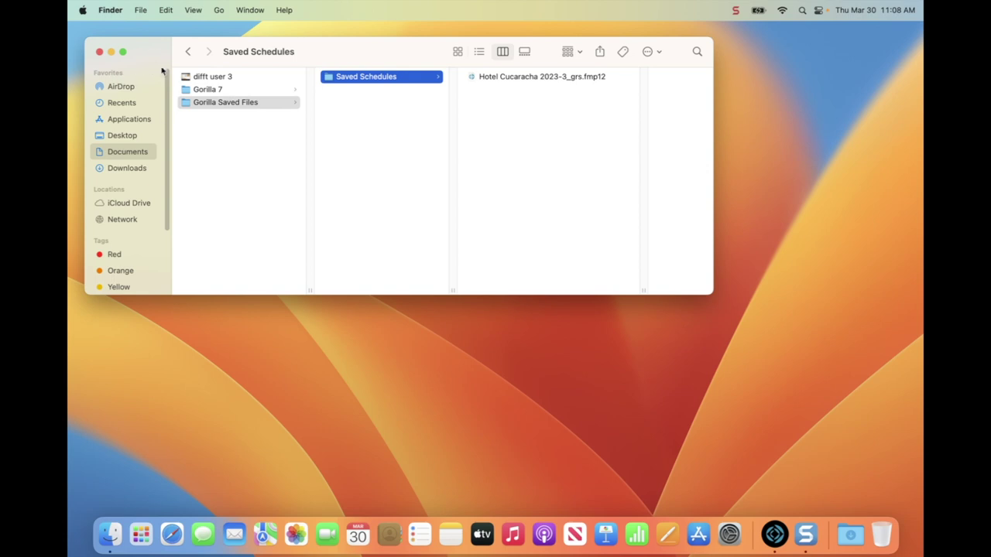
pyautogui.moveTo(216, 296); pyautogui.dragTo(223, 398)
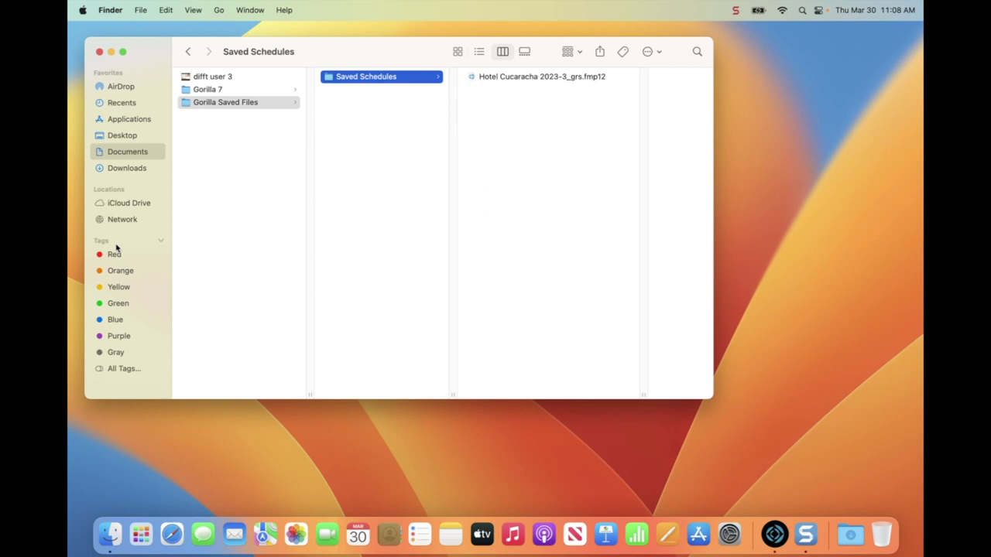
# Locate the Gorilla application in Applications and the Launch Gorilla.fmp12 file in the Gorilla 7 folder of Documents
pyautogui.click(126, 121)
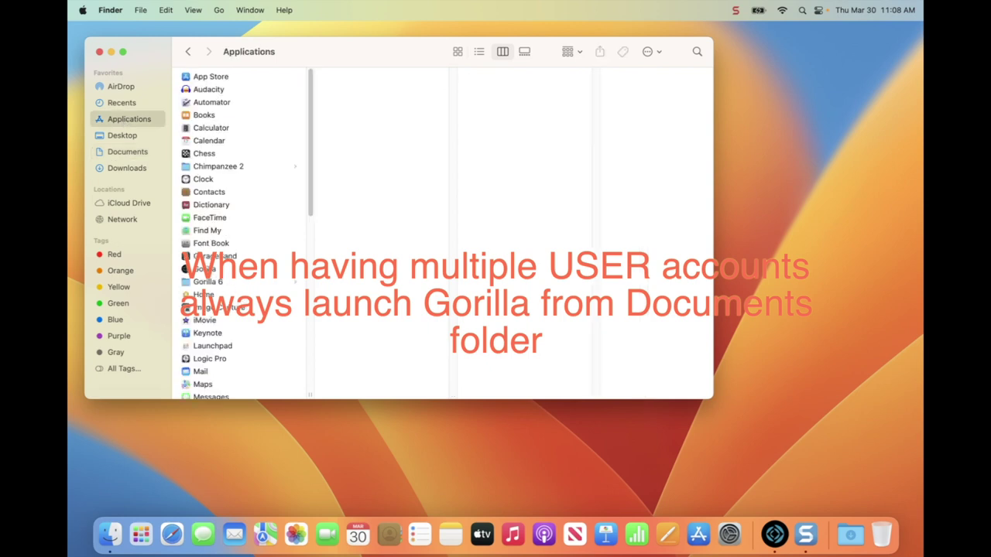
pyautogui.click(218, 269)
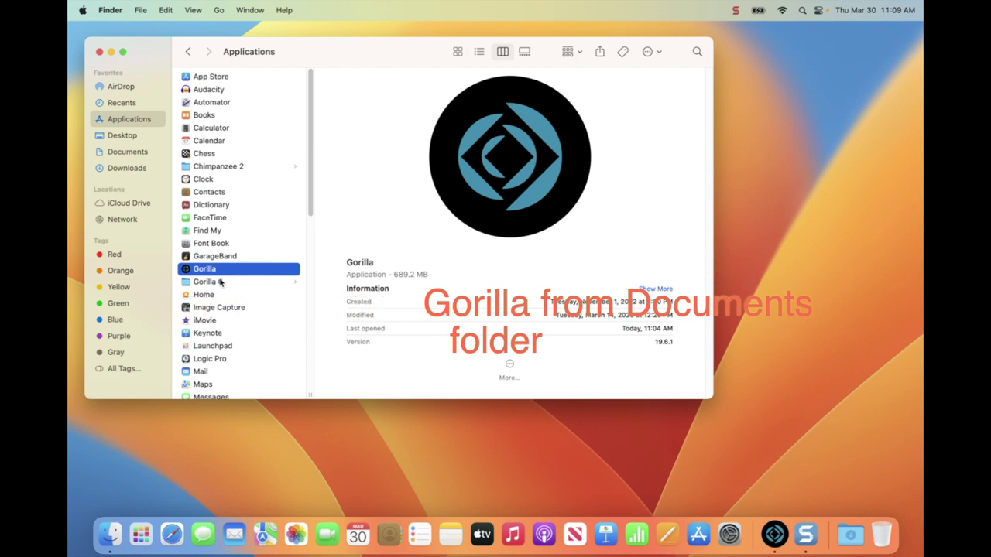
pyautogui.click(142, 155)
pyautogui.click(223, 92)
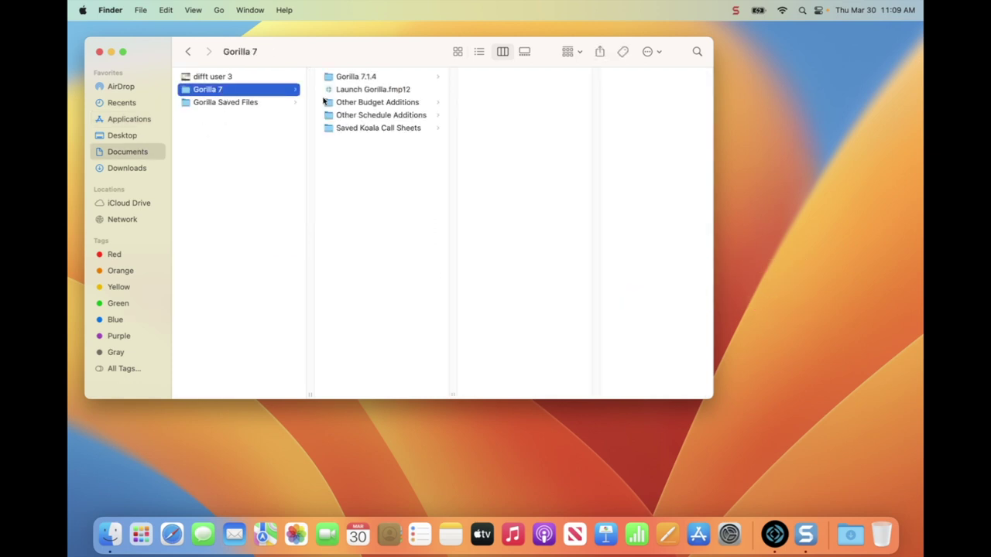
pyautogui.click(370, 90)
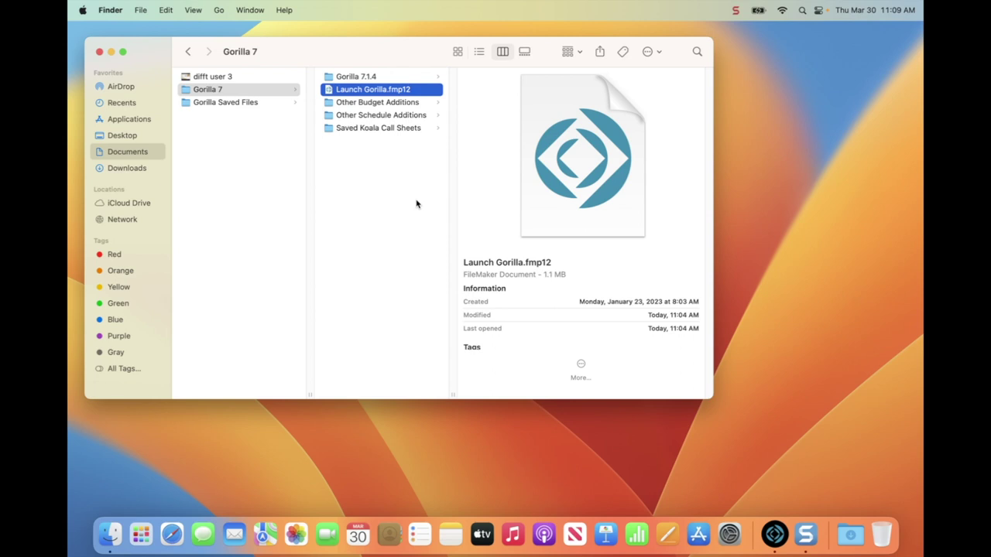
pyautogui.moveTo(331, 61); pyautogui.dragTo(323, 56)
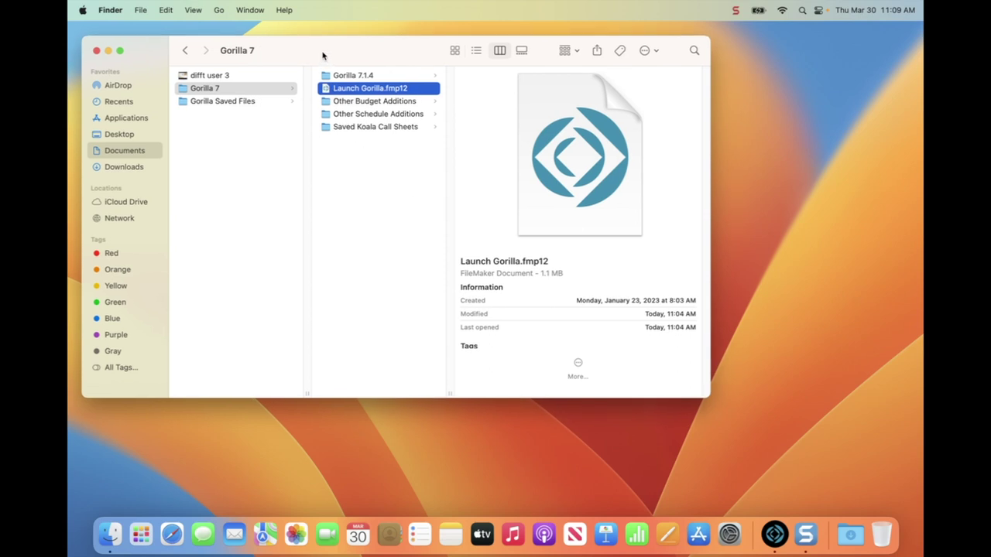
# Open Gorilla from the Applications folder
pyautogui.click(126, 118)
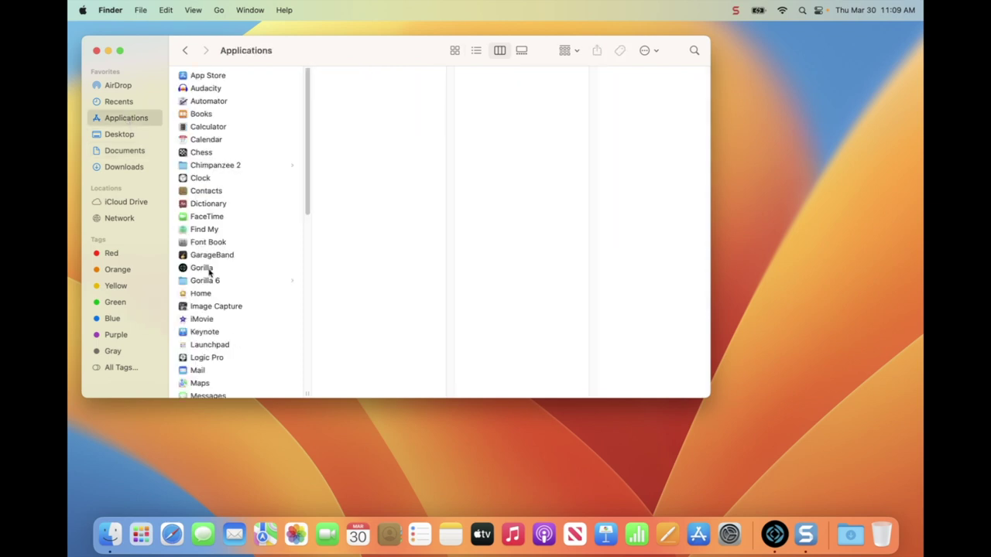
pyautogui.click(182, 268)
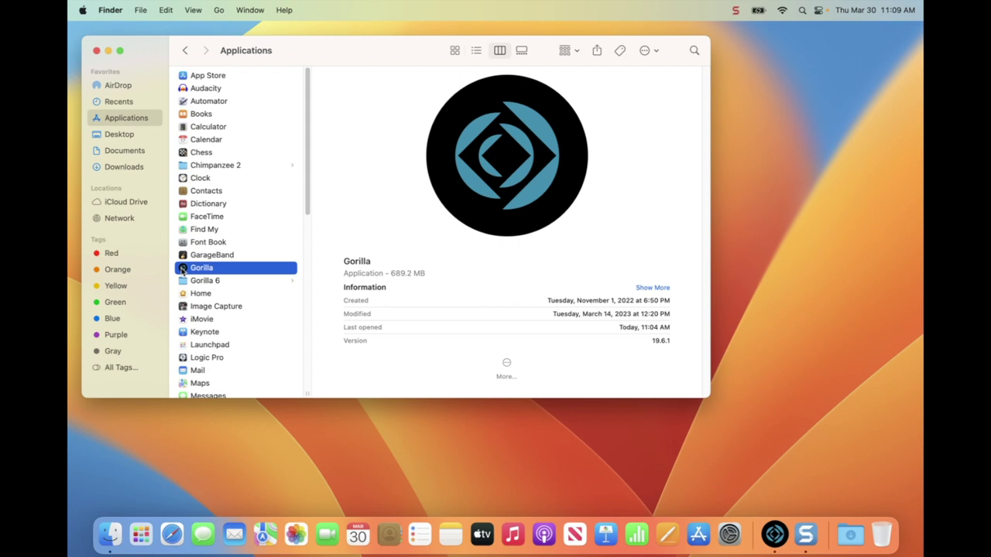
pyautogui.doubleClick(183, 268)
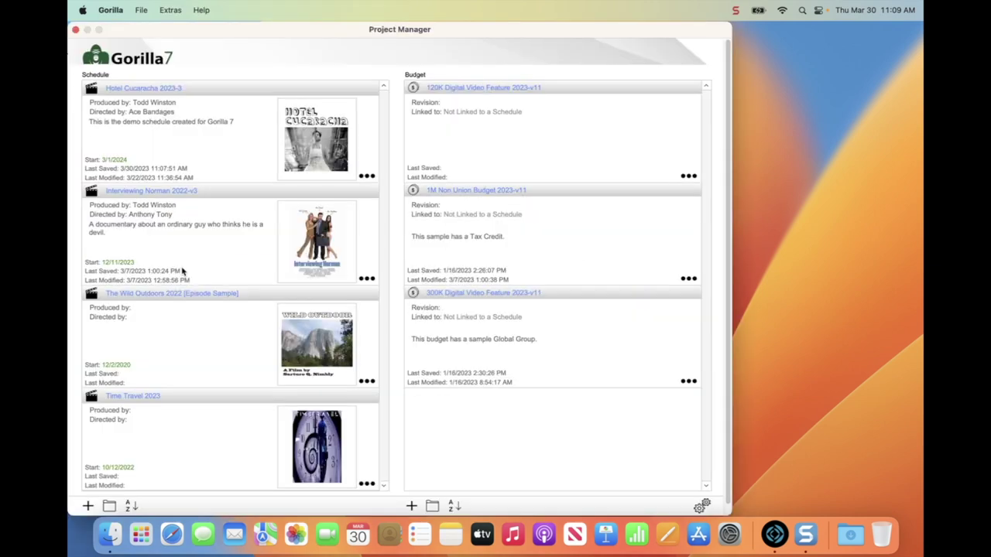
# Access Gorilla's Admin Options past the warning and open the admin preferences to check the startup file path
pyautogui.click(141, 11)
pyautogui.moveTo(171, 10)
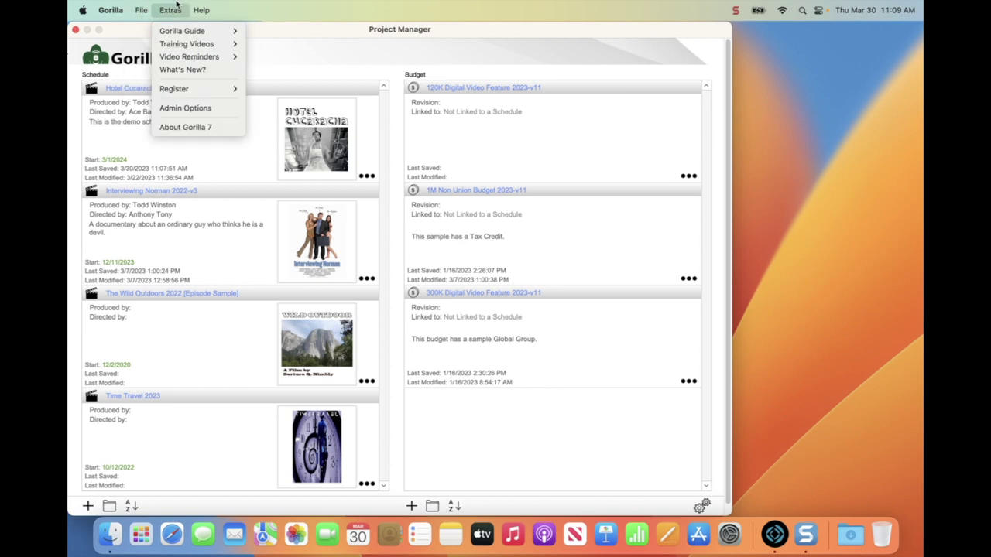
pyautogui.click(199, 109)
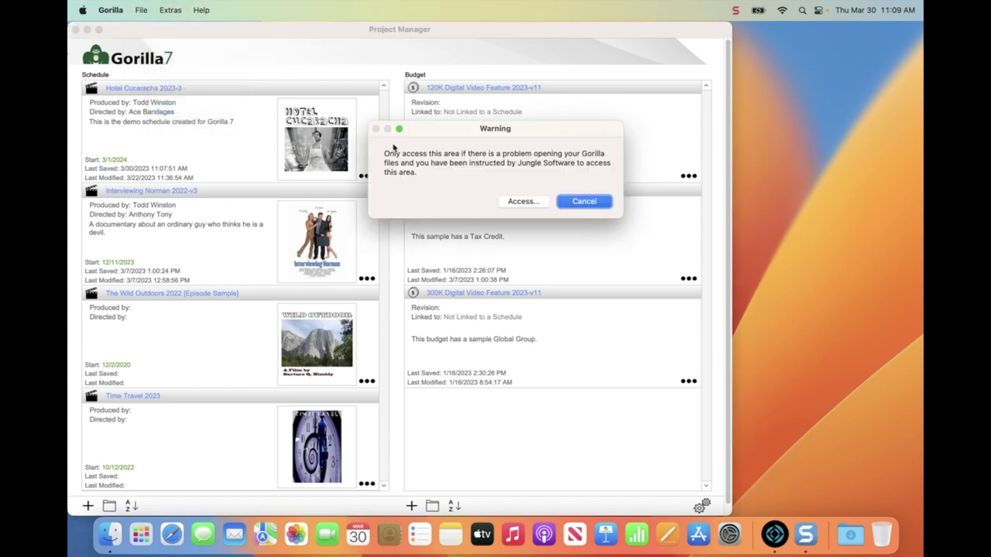
pyautogui.click(527, 204)
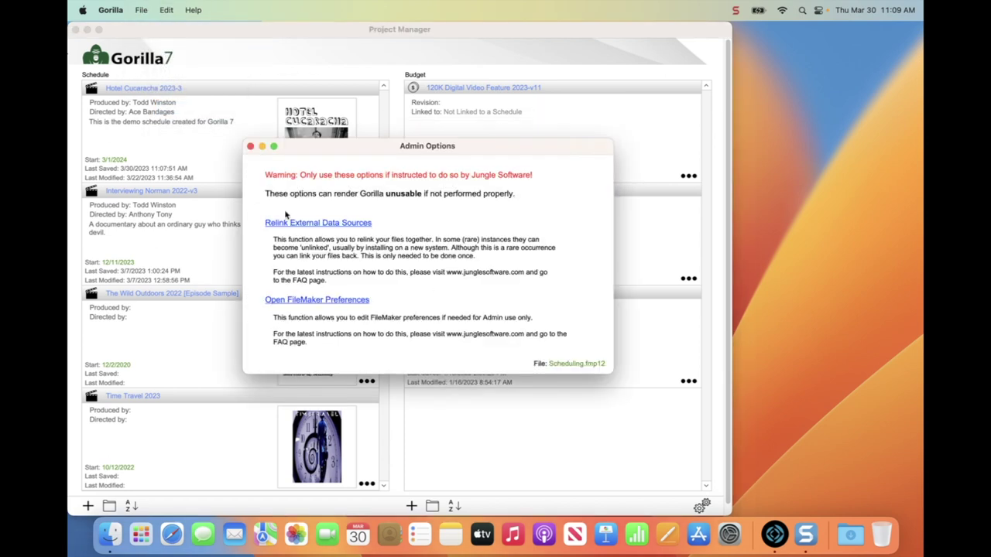
pyautogui.click(142, 10)
pyautogui.moveTo(170, 50)
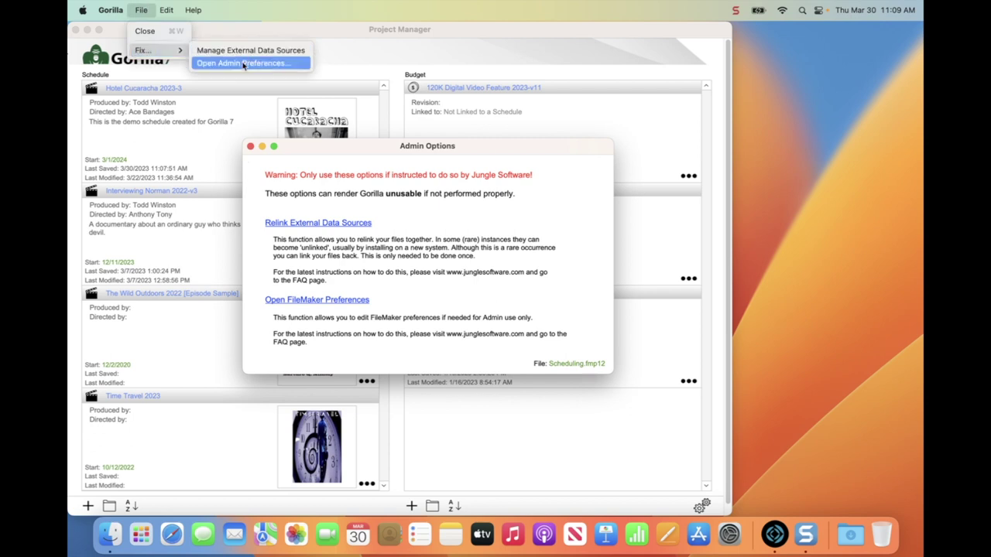
pyautogui.click(244, 63)
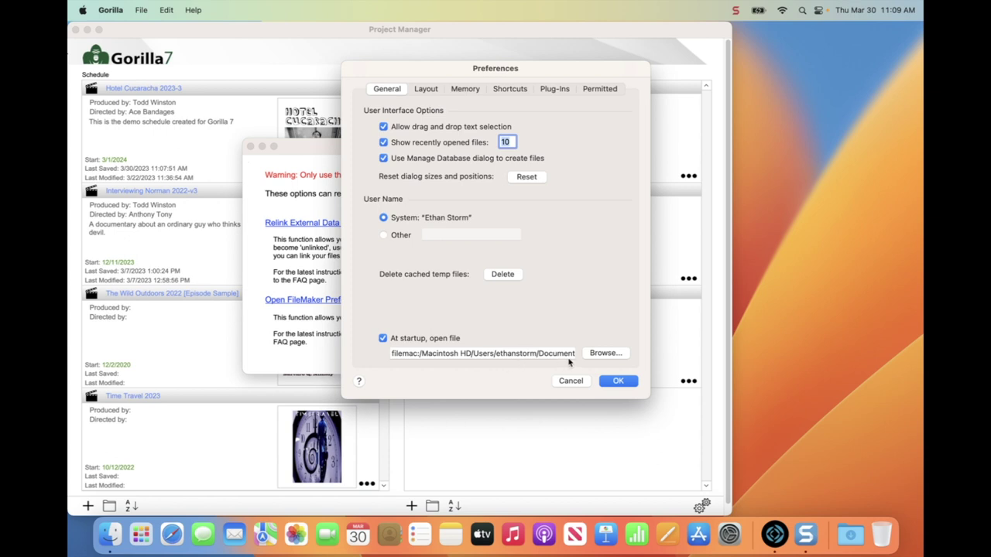
# Switch the option to open a file at startup off and back on, and dismiss the preferences without saving
pyautogui.click(382, 339)
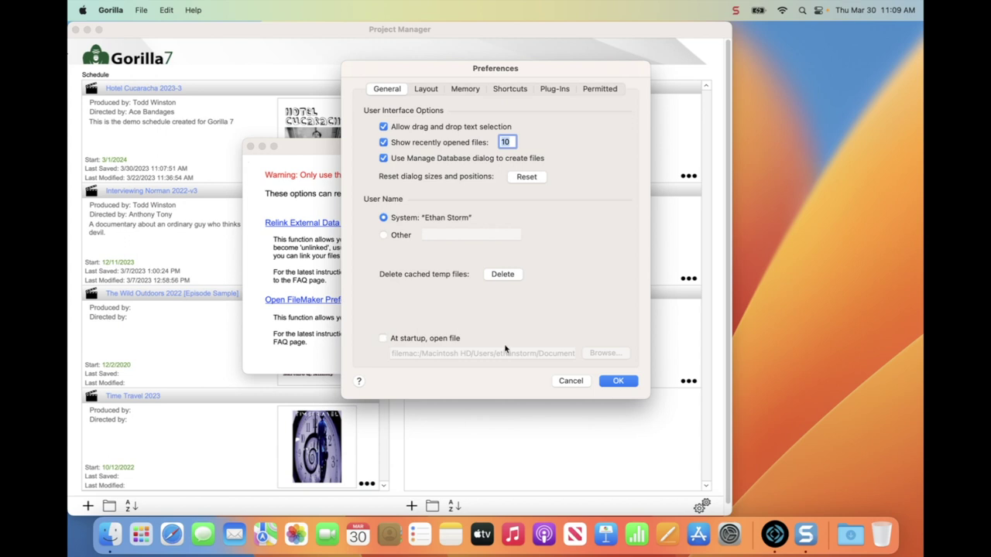
pyautogui.click(383, 339)
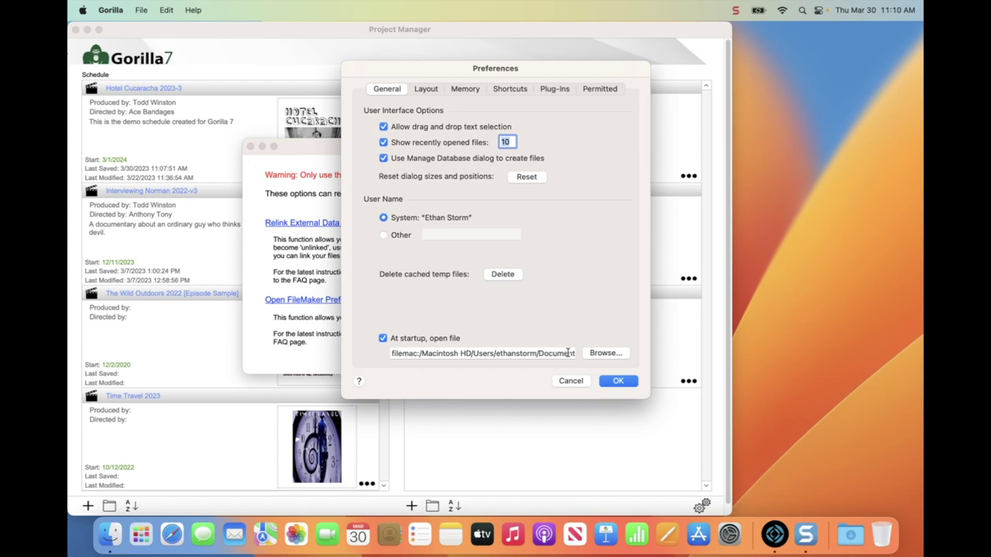
pyautogui.click(572, 380)
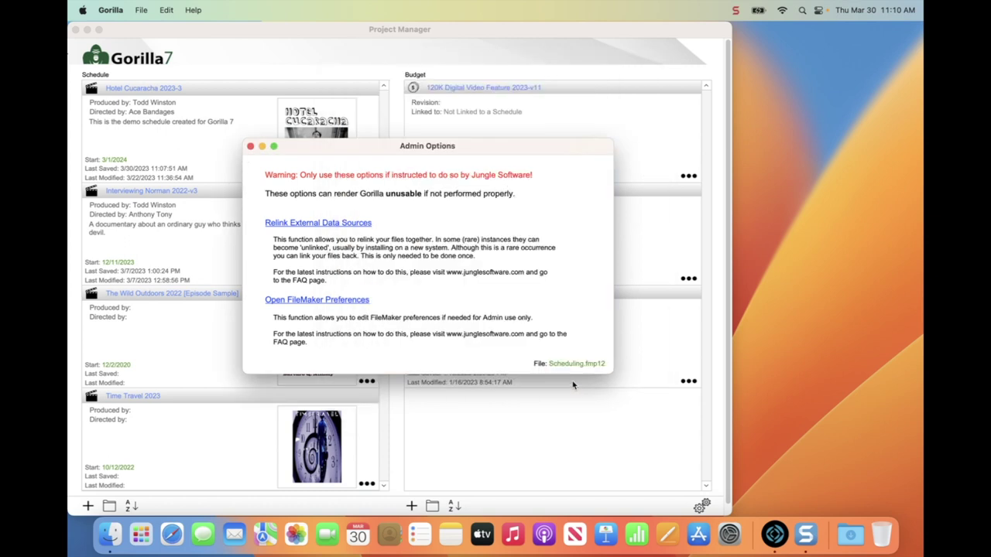
# Quit Gorilla and return to the Applications folder in Finder
pyautogui.click(113, 9)
pyautogui.click(126, 76)
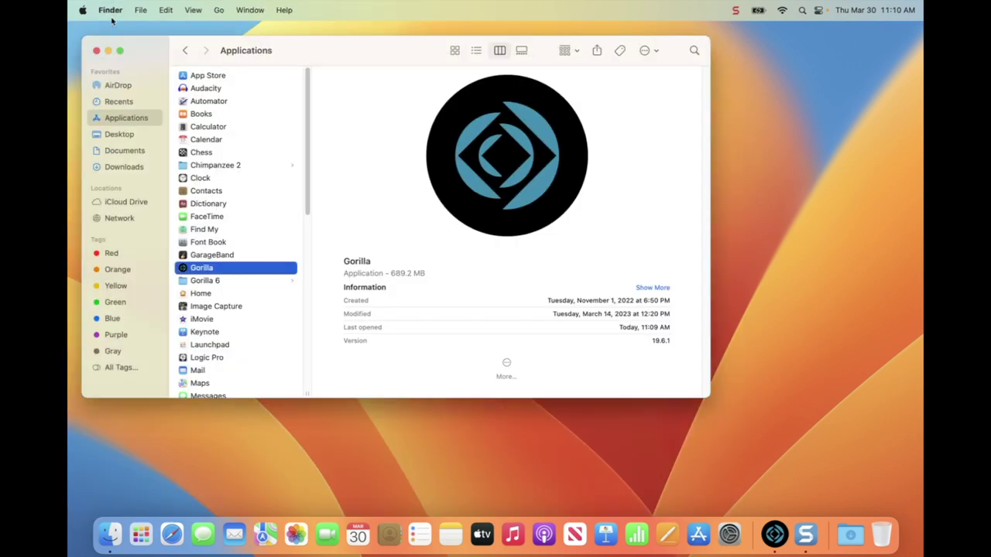
# Request logging out of the macOS account and cancel the request
pyautogui.click(83, 10)
pyautogui.click(109, 179)
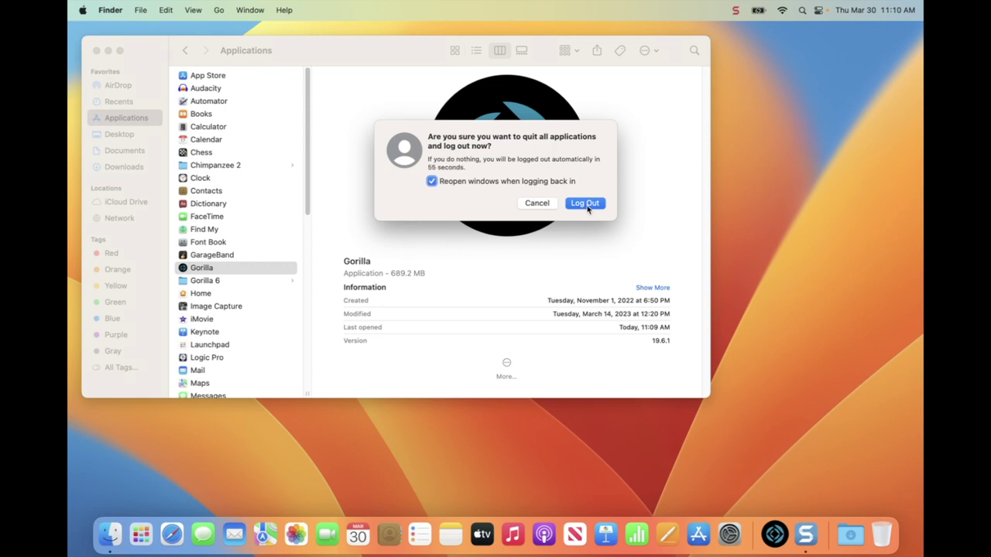
pyautogui.click(536, 206)
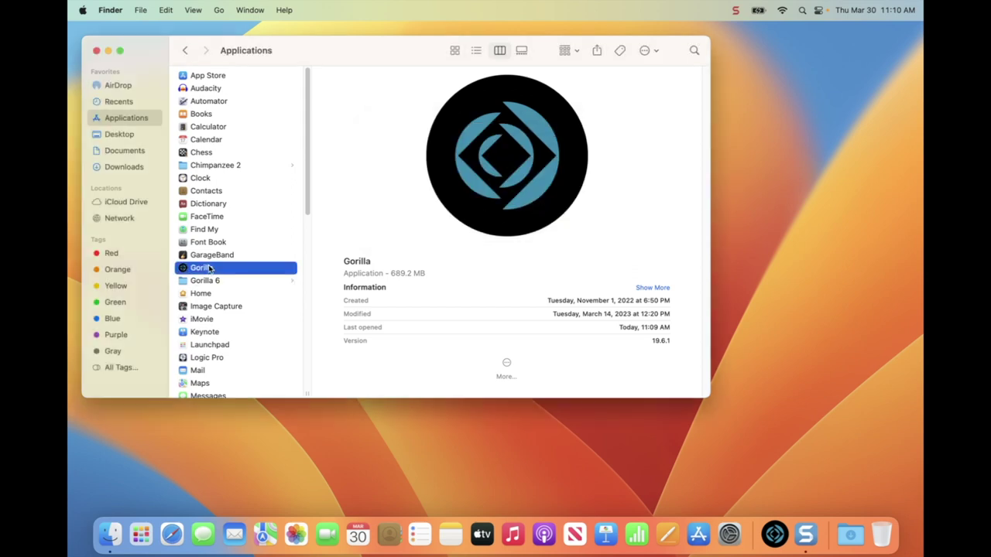
# Select the Launch Gorilla.fmp12 file in the Gorilla 7 folder of Documents
pyautogui.click(123, 152)
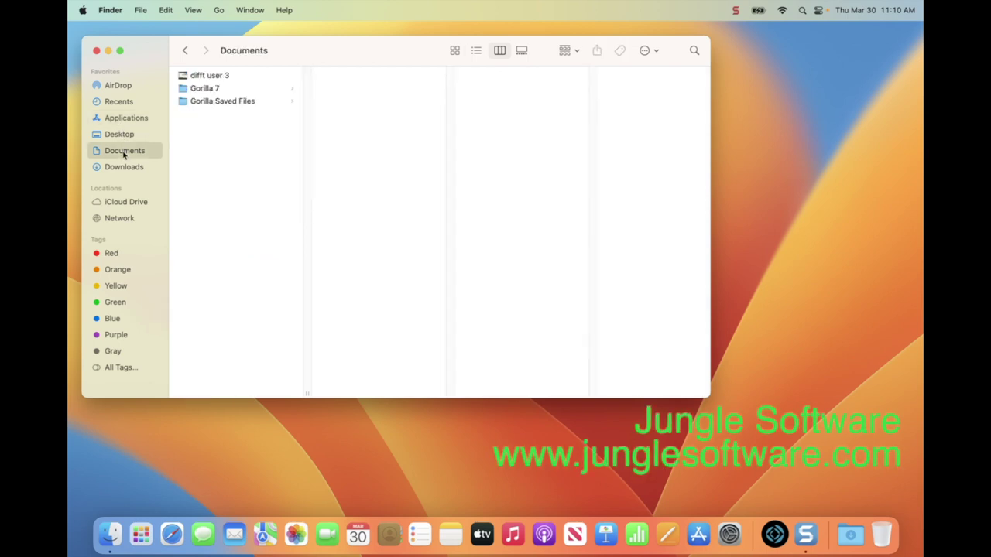
pyautogui.click(200, 90)
pyautogui.click(364, 90)
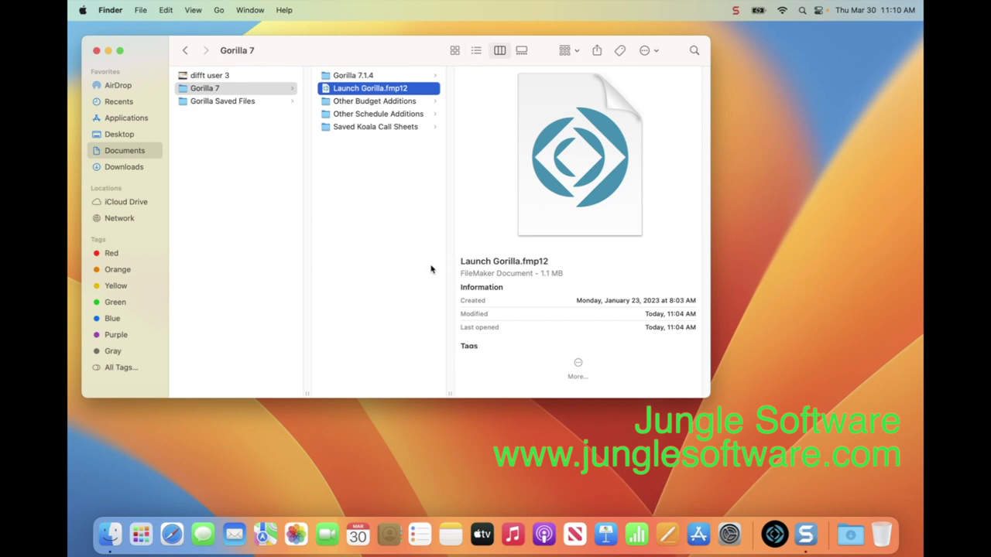